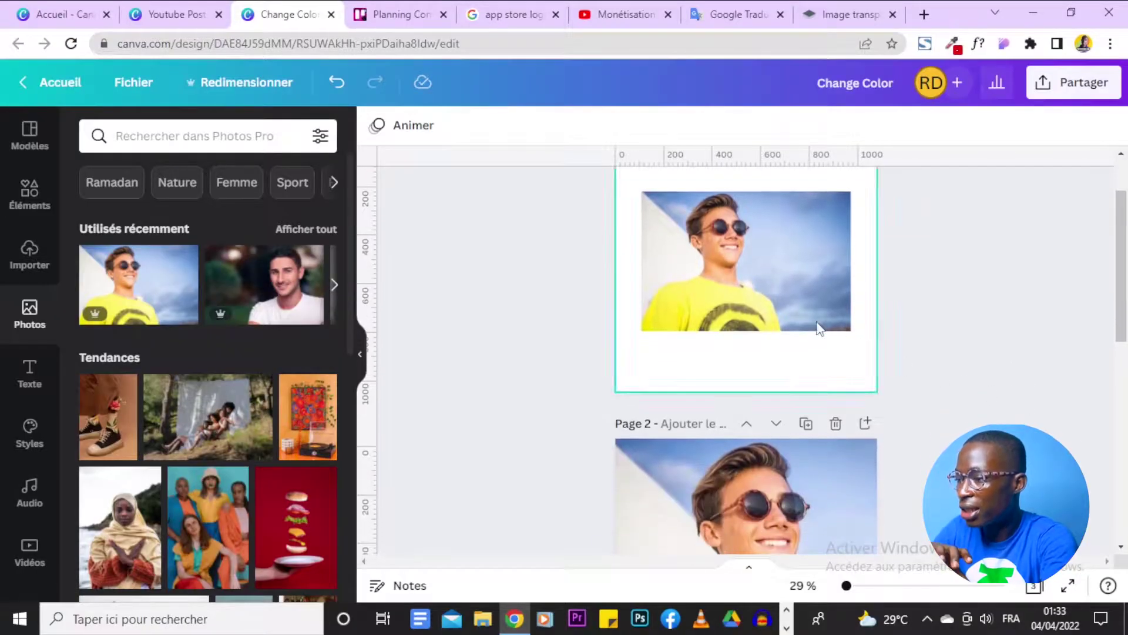
Step: Enlarge the Page 1 photo to about 1082×720 so it reaches the page's right edge
{"action": "left_click", "coordinate": [818, 327]}
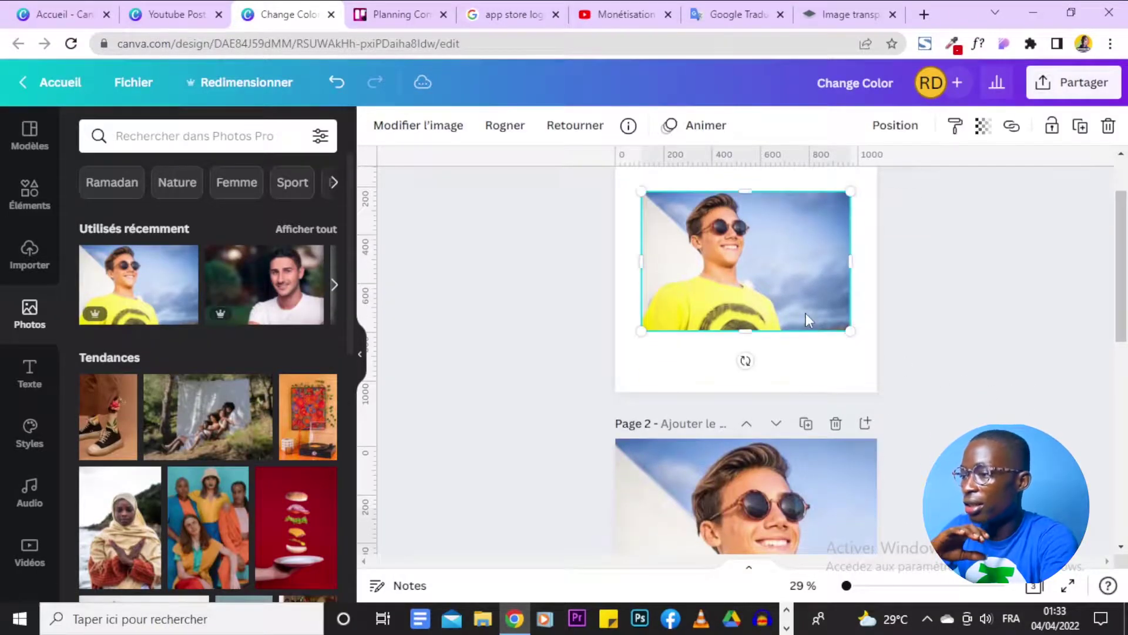
{"action": "left_click_drag", "start_coordinate": [850, 331], "coordinate": [904, 338]}
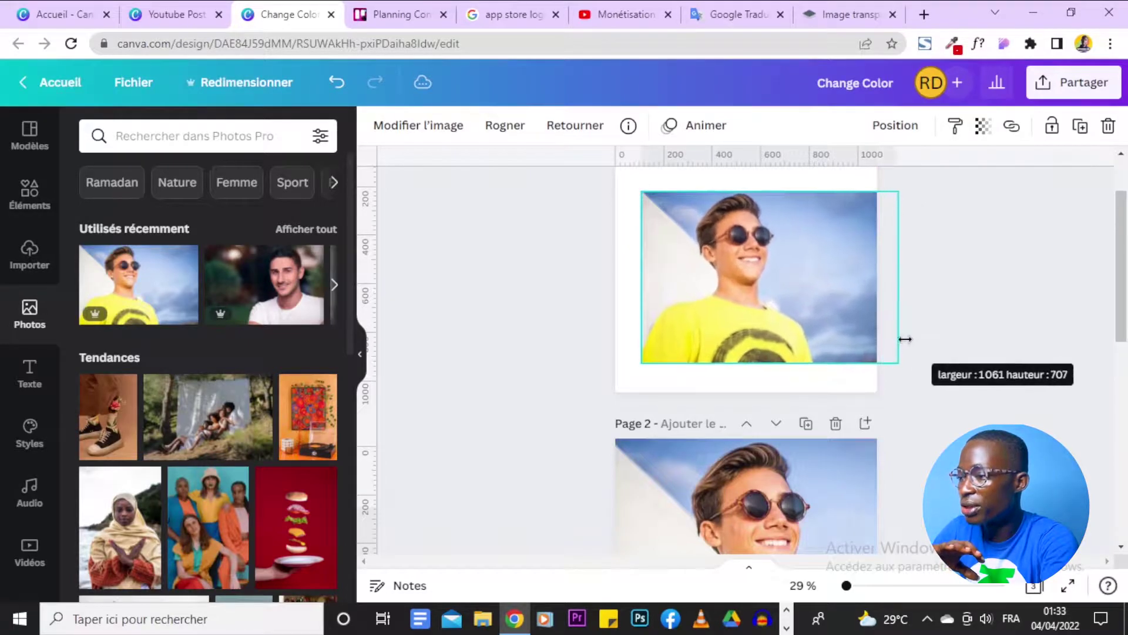
{"action": "scroll", "coordinate": [1003, 348], "scroll_direction": "up", "scroll_amount": 1}
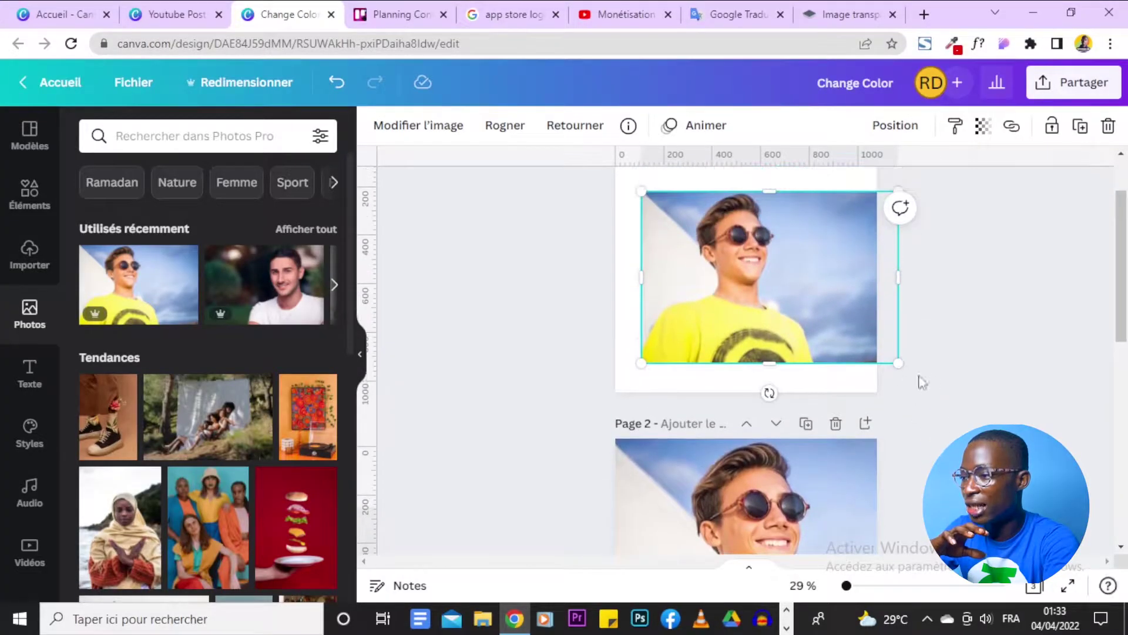
Step: Scroll through the pages to review Page 1 and the photo copy on Page 2
{"action": "scroll", "coordinate": [929, 382], "scroll_direction": "down", "scroll_amount": 4}
{"action": "scroll", "coordinate": [934, 405], "scroll_direction": "down", "scroll_amount": 5}
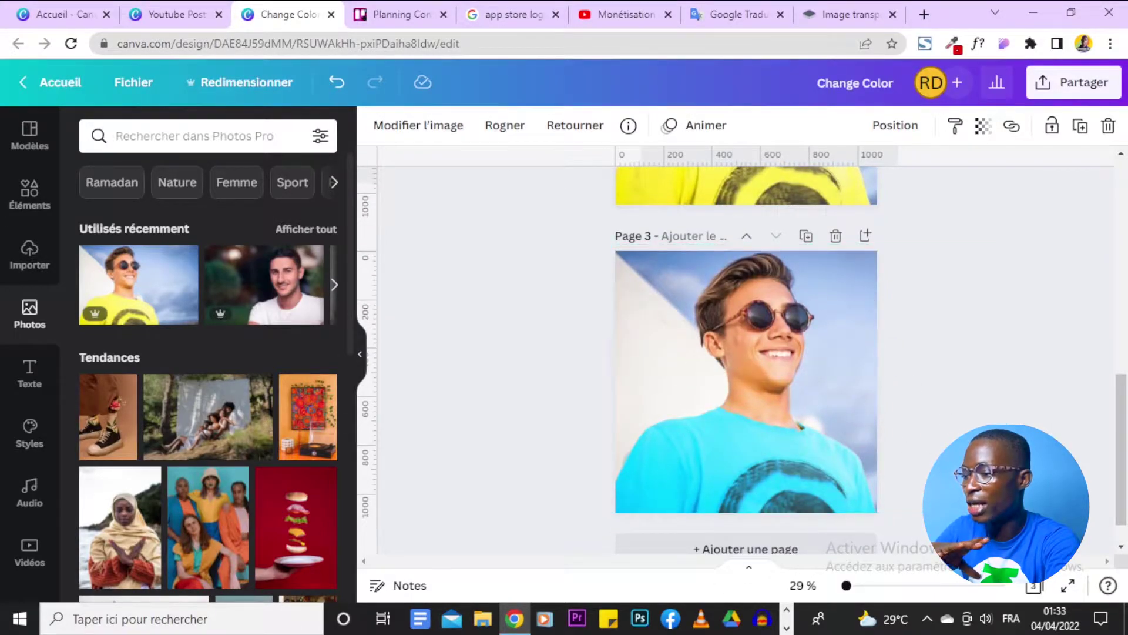
{"action": "scroll", "coordinate": [749, 371], "scroll_direction": "up", "scroll_amount": 5}
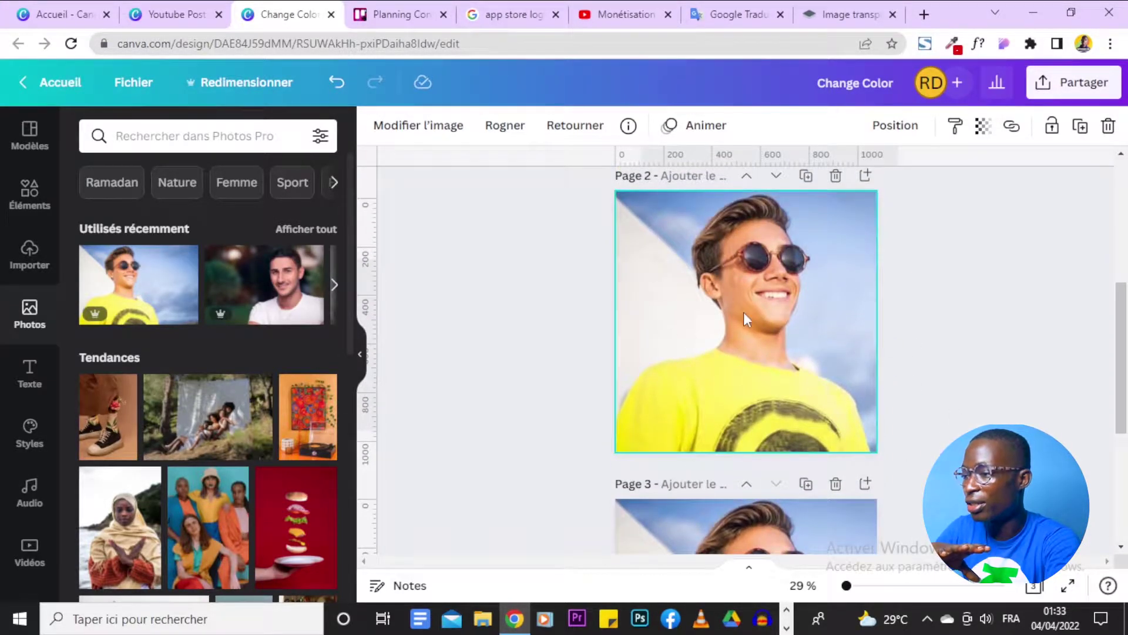
{"action": "scroll", "coordinate": [926, 327], "scroll_direction": "up", "scroll_amount": 5}
{"action": "scroll", "coordinate": [902, 312], "scroll_direction": "down", "scroll_amount": 3}
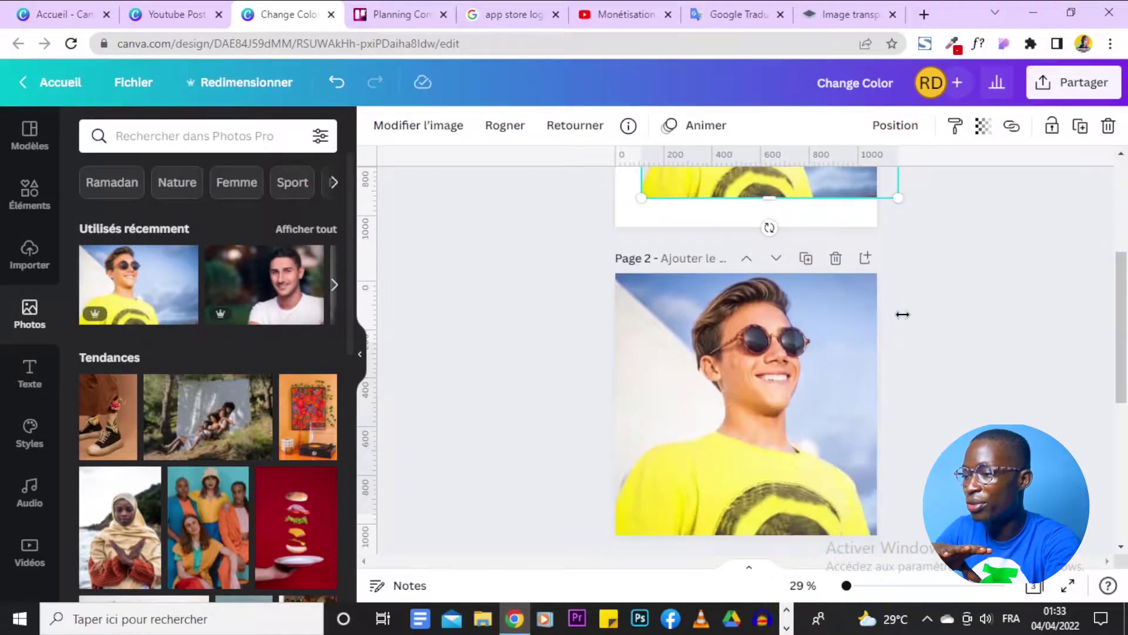
{"action": "scroll", "coordinate": [903, 314], "scroll_direction": "down", "scroll_amount": 4}
{"action": "scroll", "coordinate": [905, 320], "scroll_direction": "down", "scroll_amount": 3}
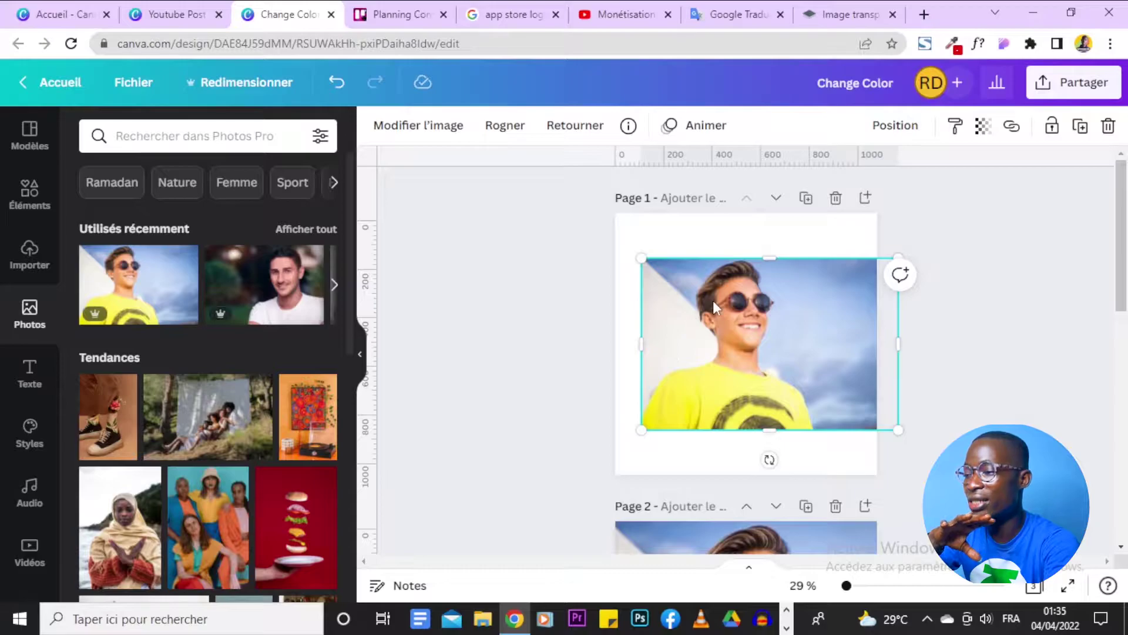
Step: Duplicate Page 1 and nudge its photo left against the page edge
{"action": "left_click", "coordinate": [806, 198]}
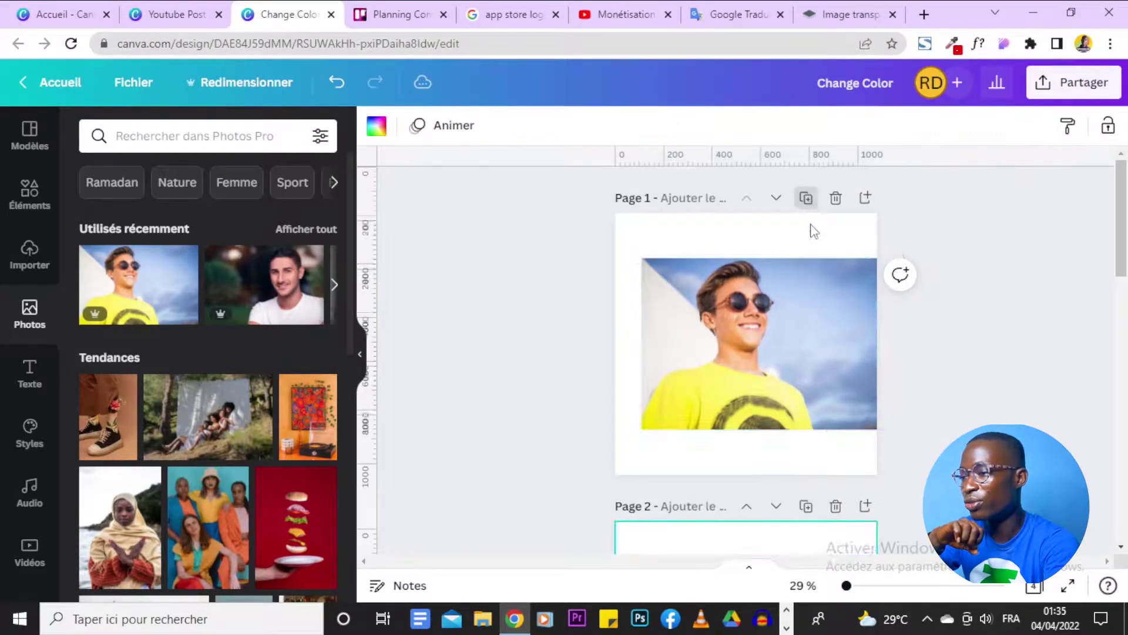
{"action": "scroll", "coordinate": [690, 269], "scroll_direction": "up", "scroll_amount": 4}
{"action": "left_click", "coordinate": [777, 270]}
{"action": "left_click_drag", "start_coordinate": [777, 269], "coordinate": [758, 273]}
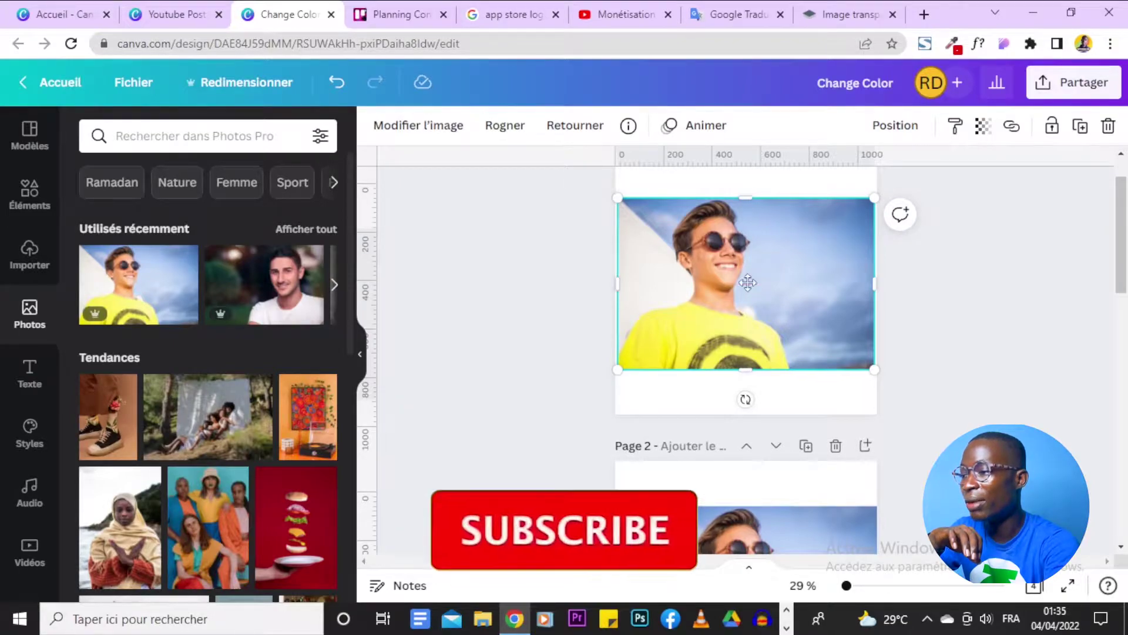
Step: Nudge the Page 2 photo left to the page edge, then open its image effects
{"action": "scroll", "coordinate": [752, 300], "scroll_direction": "down", "scroll_amount": 3}
{"action": "left_click", "coordinate": [764, 387]}
{"action": "double_click", "coordinate": [763, 388]}
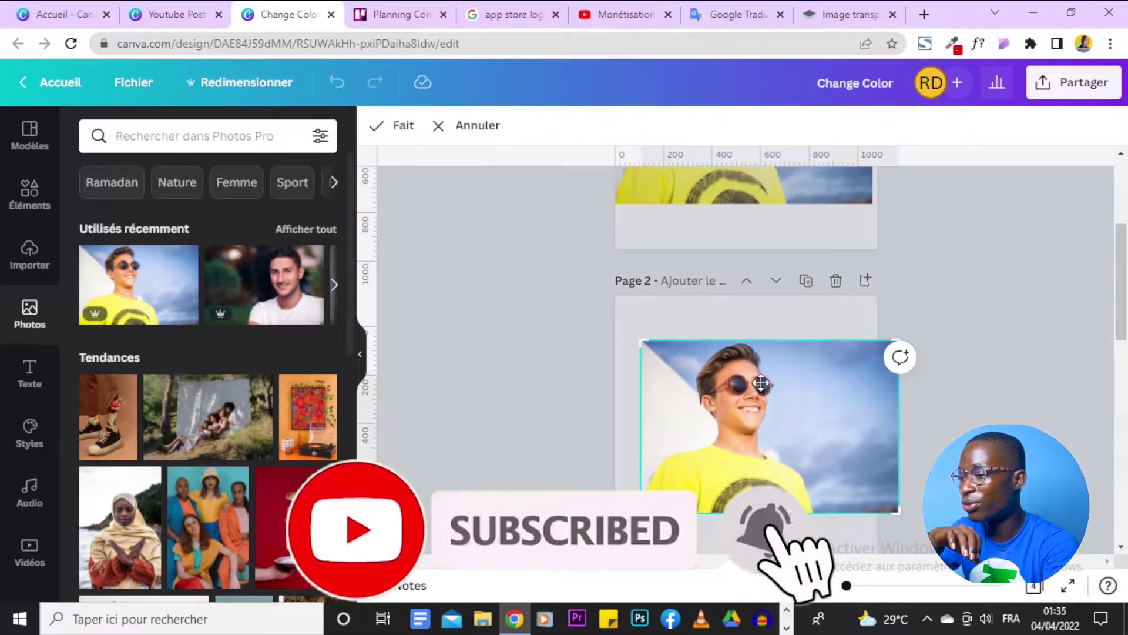
{"action": "key", "text": "Escape"}
{"action": "left_click_drag", "start_coordinate": [799, 405], "coordinate": [771, 409]}
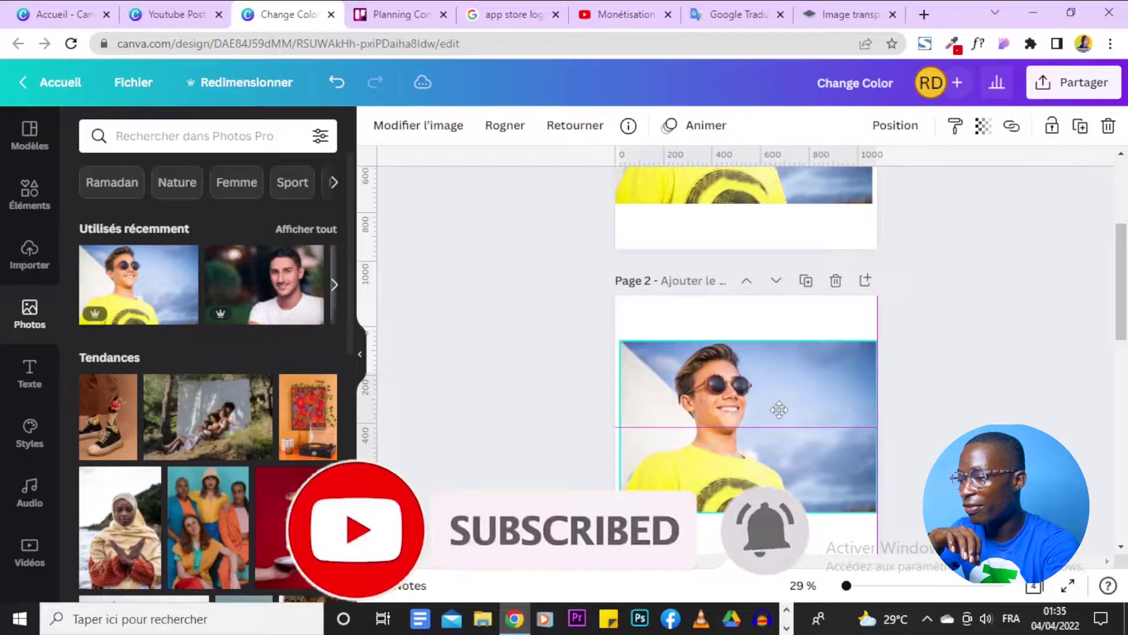
{"action": "left_click", "coordinate": [431, 127]}
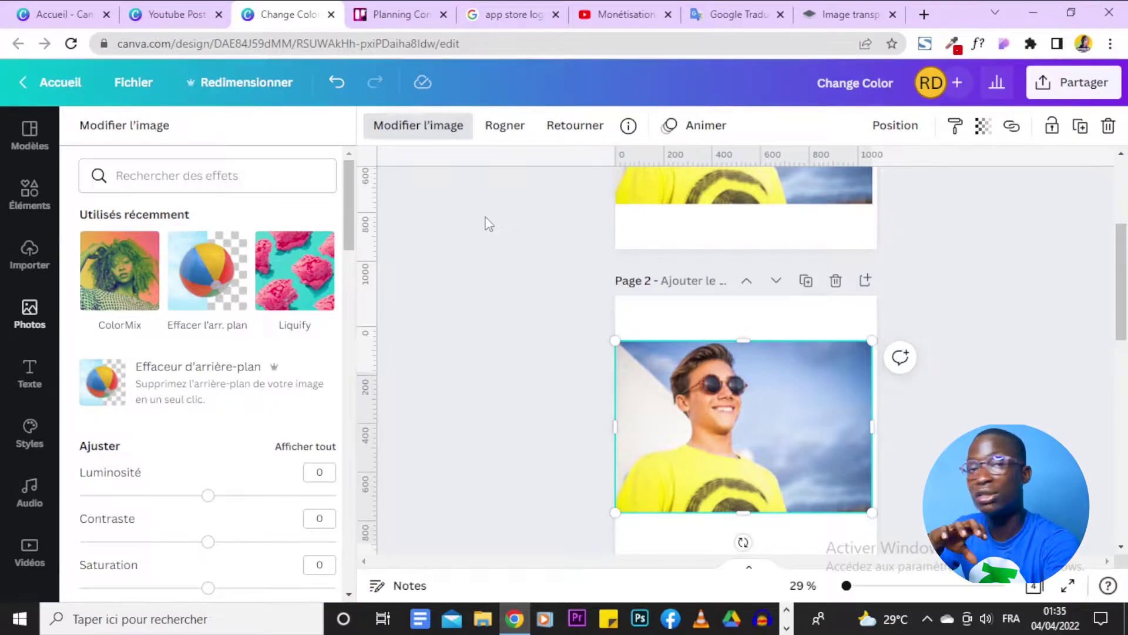
Step: Remove the sky background from the Page 2 photo, leaving the young man on white
{"action": "left_click", "coordinate": [203, 273]}
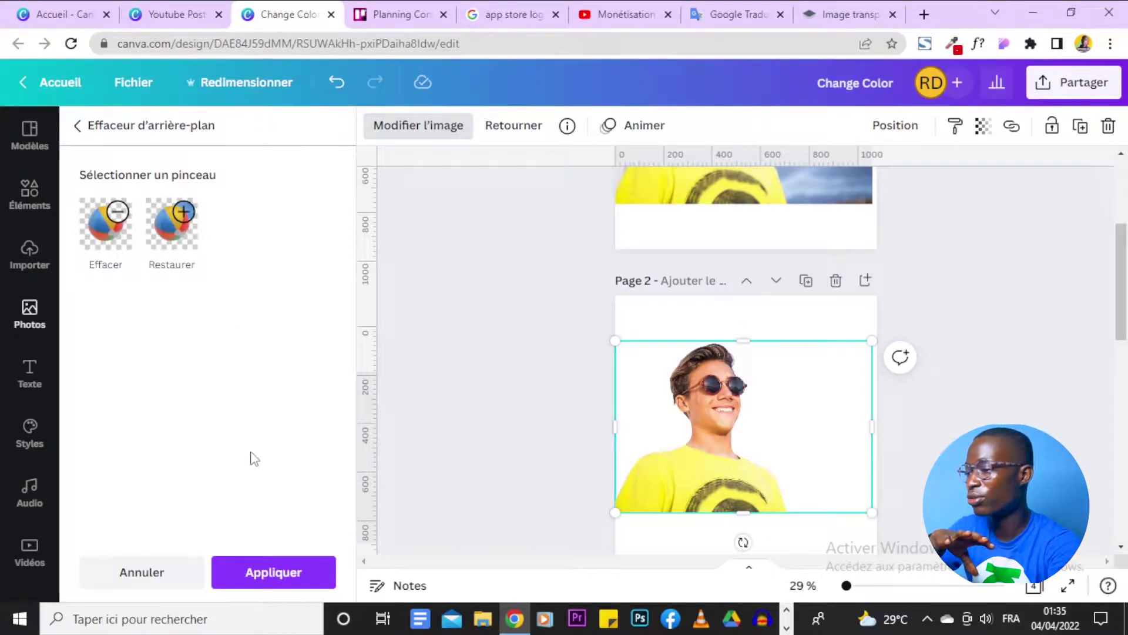
{"action": "left_click", "coordinate": [286, 582]}
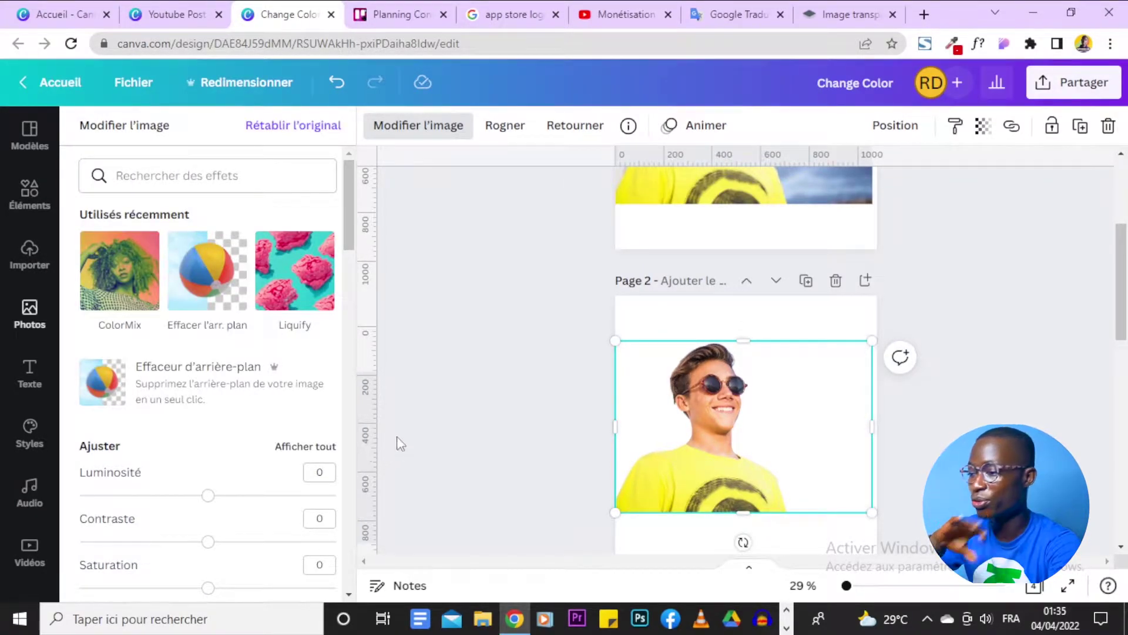
{"action": "scroll", "coordinate": [432, 386], "scroll_direction": "down", "scroll_amount": 1}
{"action": "scroll", "coordinate": [433, 387], "scroll_direction": "down", "scroll_amount": 1}
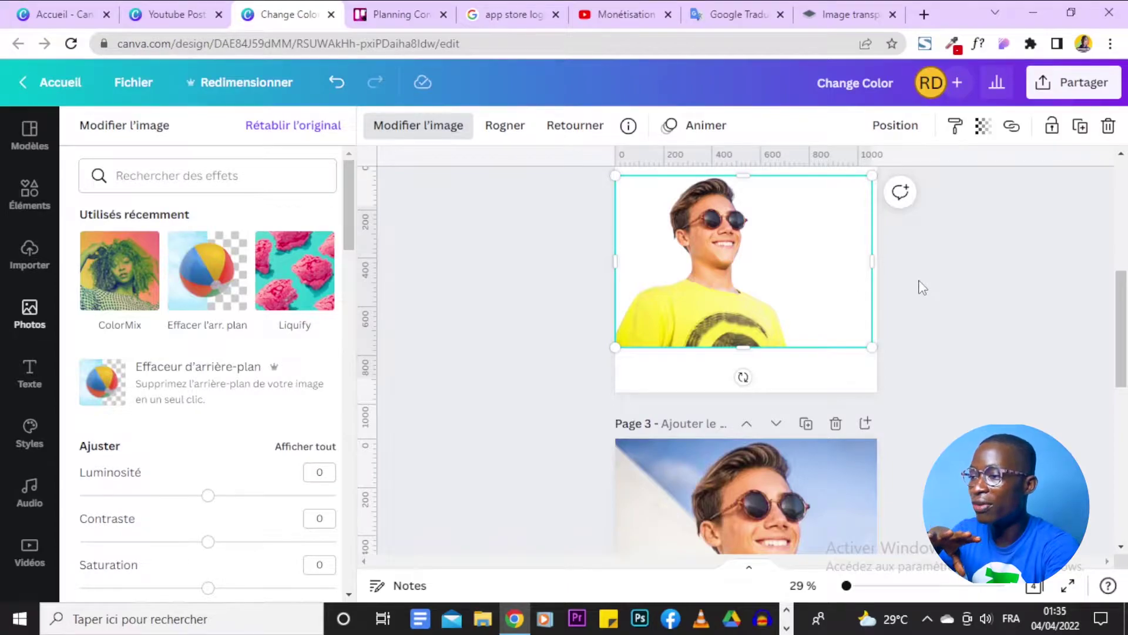
Step: Enlarge the cut-out photo to 1080×720, duplicate Page 2, and select the Page 3 copy
{"action": "scroll", "coordinate": [923, 288], "scroll_direction": "up", "scroll_amount": 1}
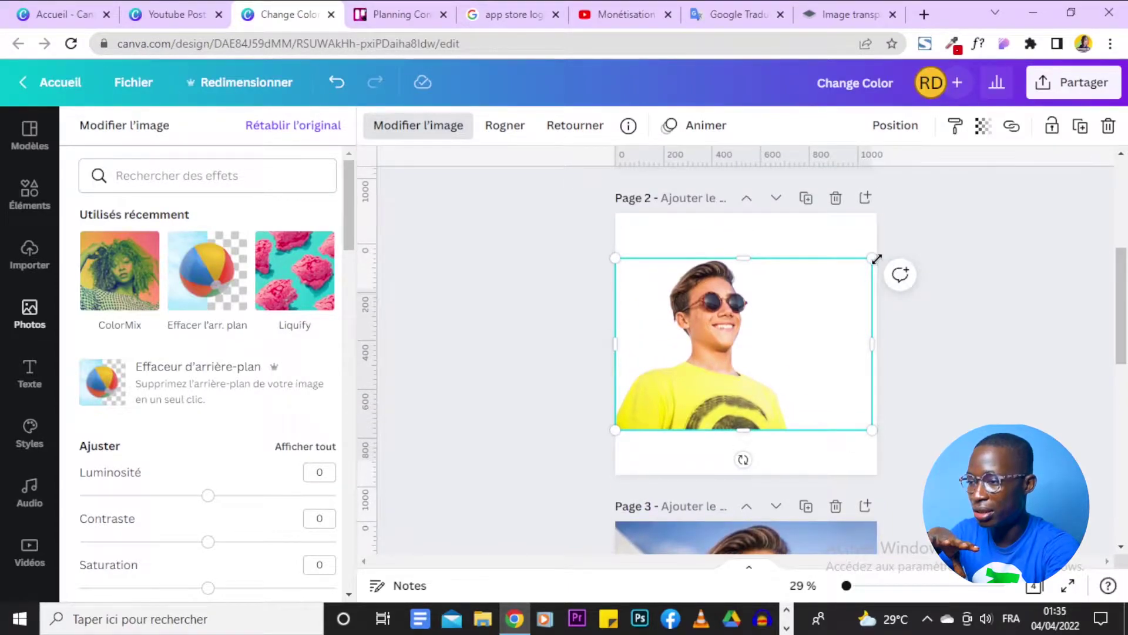
{"action": "left_click_drag", "start_coordinate": [882, 257], "coordinate": [886, 255]}
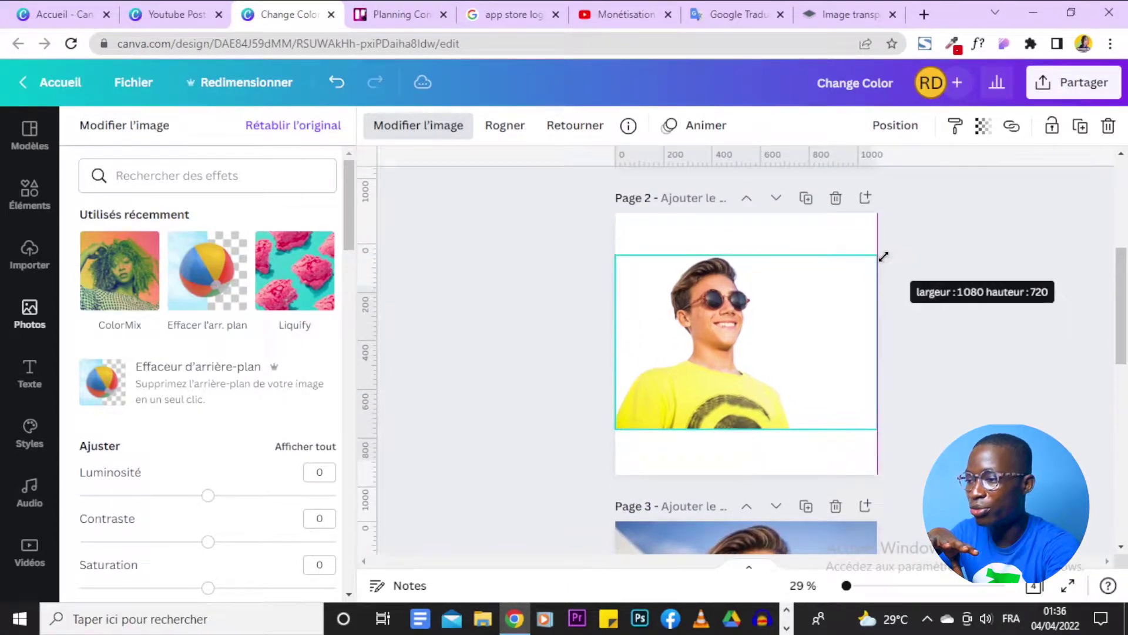
{"action": "left_click", "coordinate": [806, 198]}
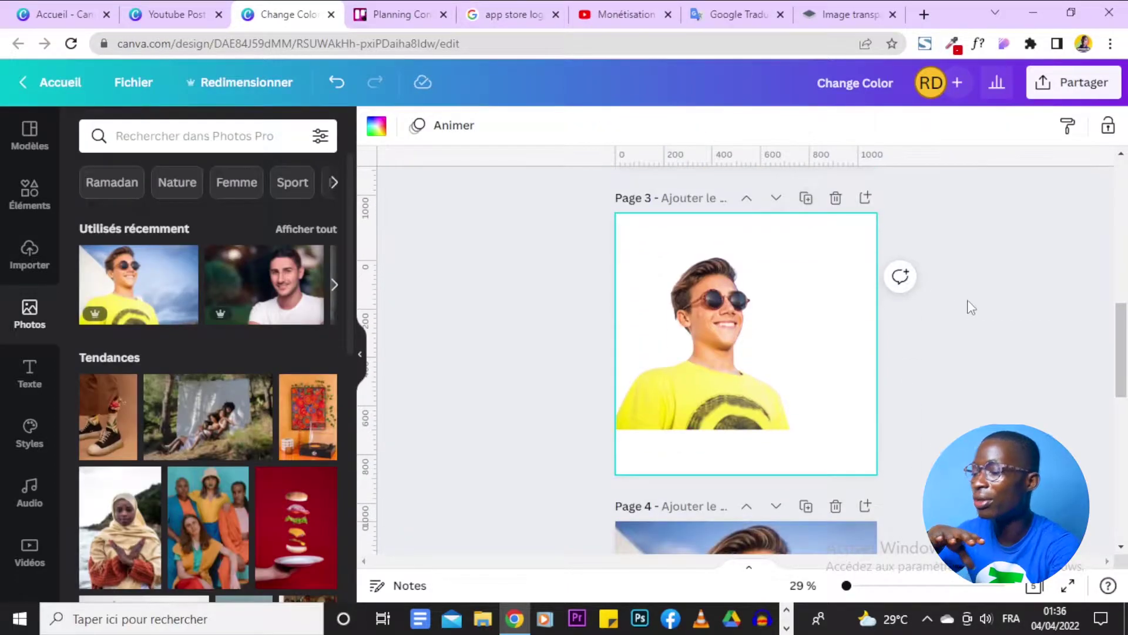
{"action": "scroll", "coordinate": [964, 299], "scroll_direction": "down", "scroll_amount": 2}
{"action": "scroll", "coordinate": [958, 296], "scroll_direction": "up", "scroll_amount": 1}
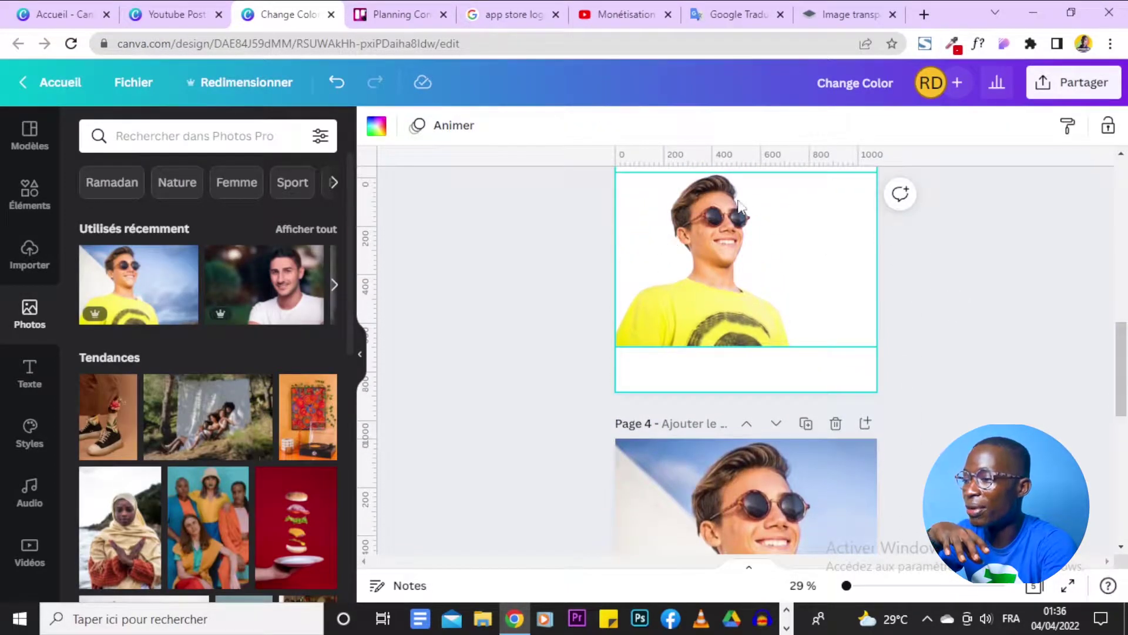
{"action": "left_click", "coordinate": [739, 292]}
Step: Scroll through the pages to check Page 3's cut-out and Page 4's sky photo
{"action": "scroll", "coordinate": [883, 285], "scroll_direction": "up", "scroll_amount": 4}
{"action": "scroll", "coordinate": [885, 291], "scroll_direction": "up", "scroll_amount": 3}
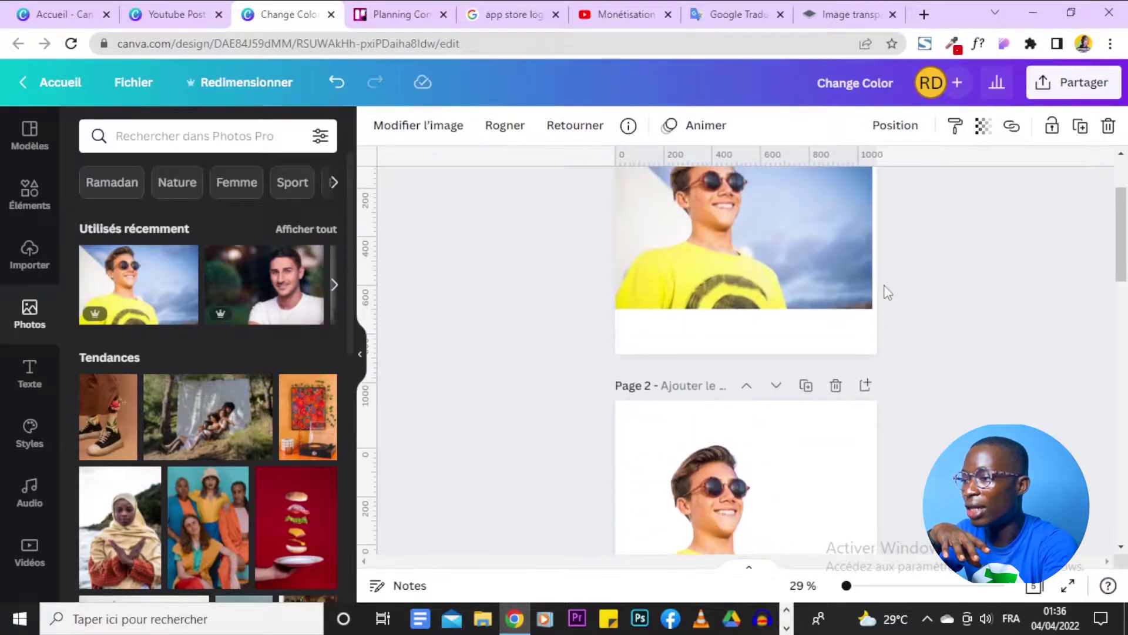
{"action": "scroll", "coordinate": [887, 292], "scroll_direction": "up", "scroll_amount": 2}
{"action": "scroll", "coordinate": [719, 257], "scroll_direction": "down", "scroll_amount": 2}
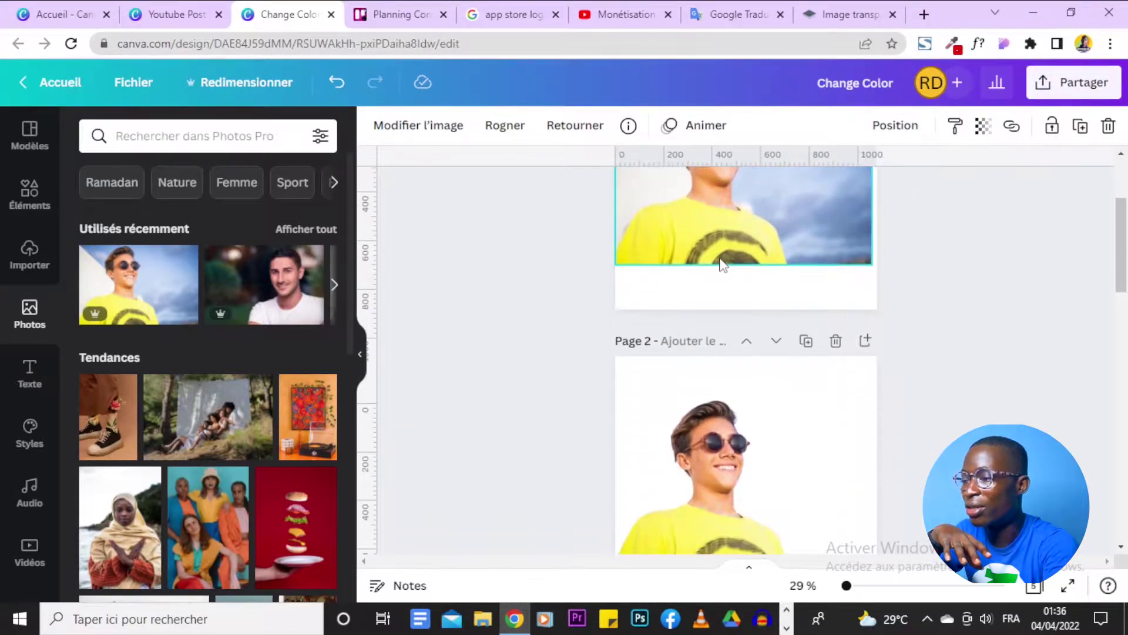
{"action": "scroll", "coordinate": [705, 256], "scroll_direction": "up", "scroll_amount": 2}
{"action": "scroll", "coordinate": [716, 262], "scroll_direction": "down", "scroll_amount": 1}
{"action": "scroll", "coordinate": [729, 268], "scroll_direction": "down", "scroll_amount": 3}
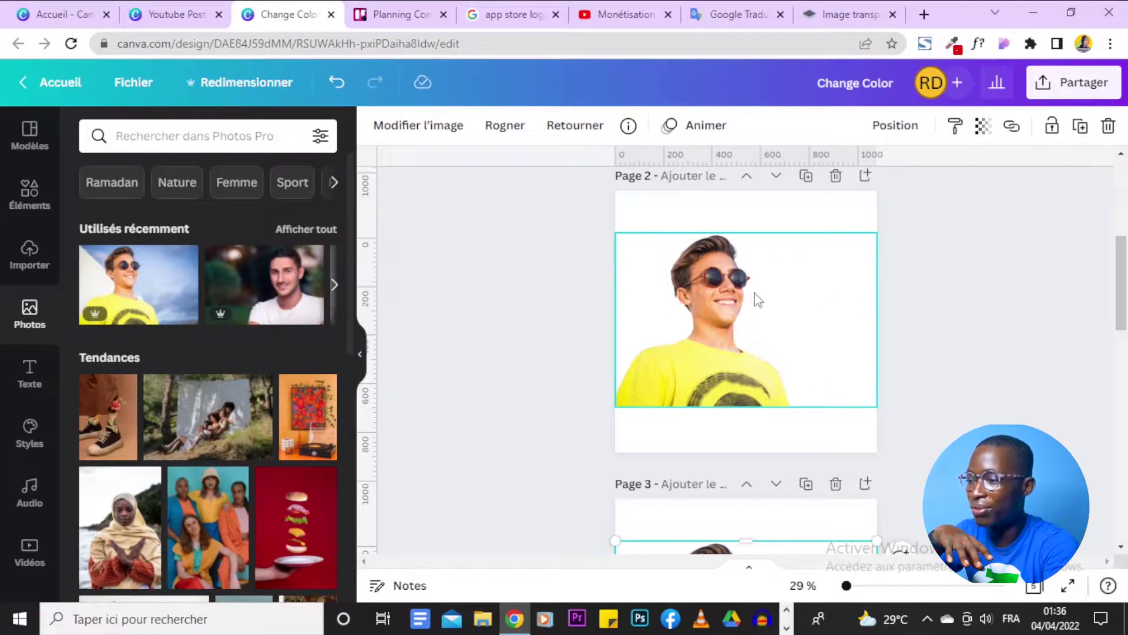
{"action": "scroll", "coordinate": [757, 298], "scroll_direction": "down", "scroll_amount": 2}
{"action": "scroll", "coordinate": [756, 291], "scroll_direction": "down", "scroll_amount": 1}
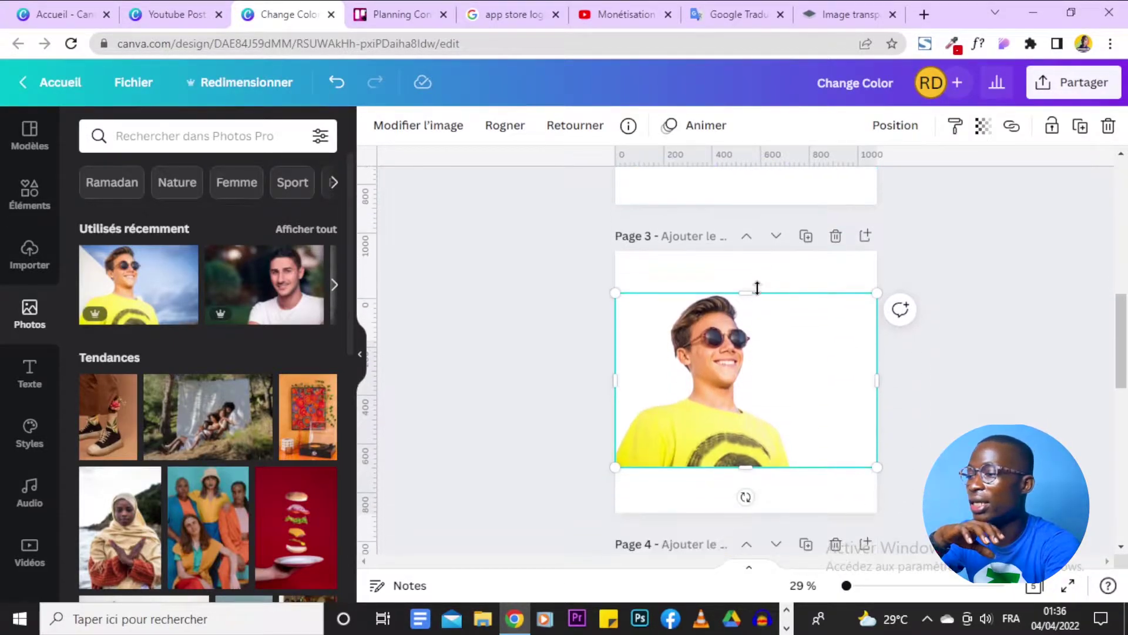
{"action": "scroll", "coordinate": [734, 279], "scroll_direction": "down", "scroll_amount": 1}
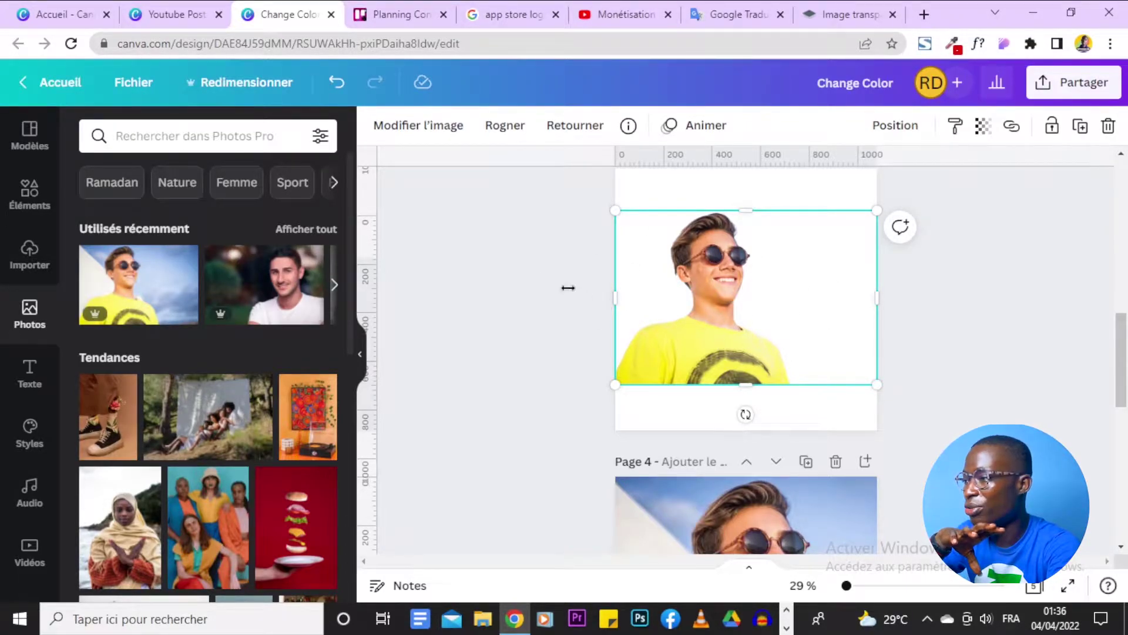
Step: Open the Modifier l'image effects for the cut-out photo on page 3
{"action": "left_click", "coordinate": [409, 140]}
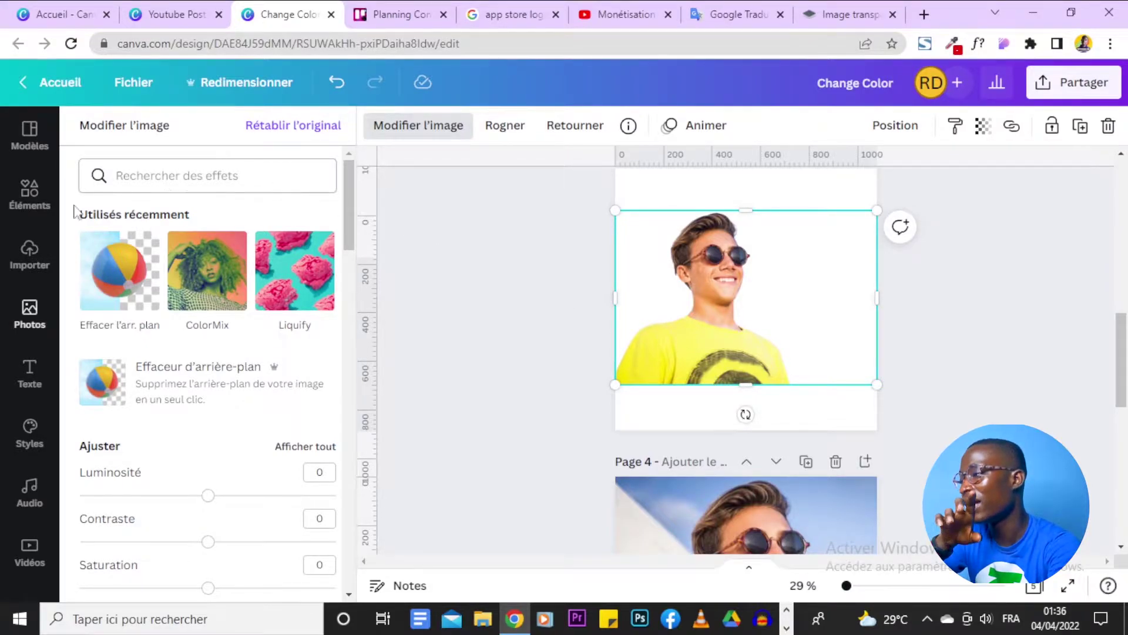
{"action": "mouse_move", "coordinate": [119, 271]}
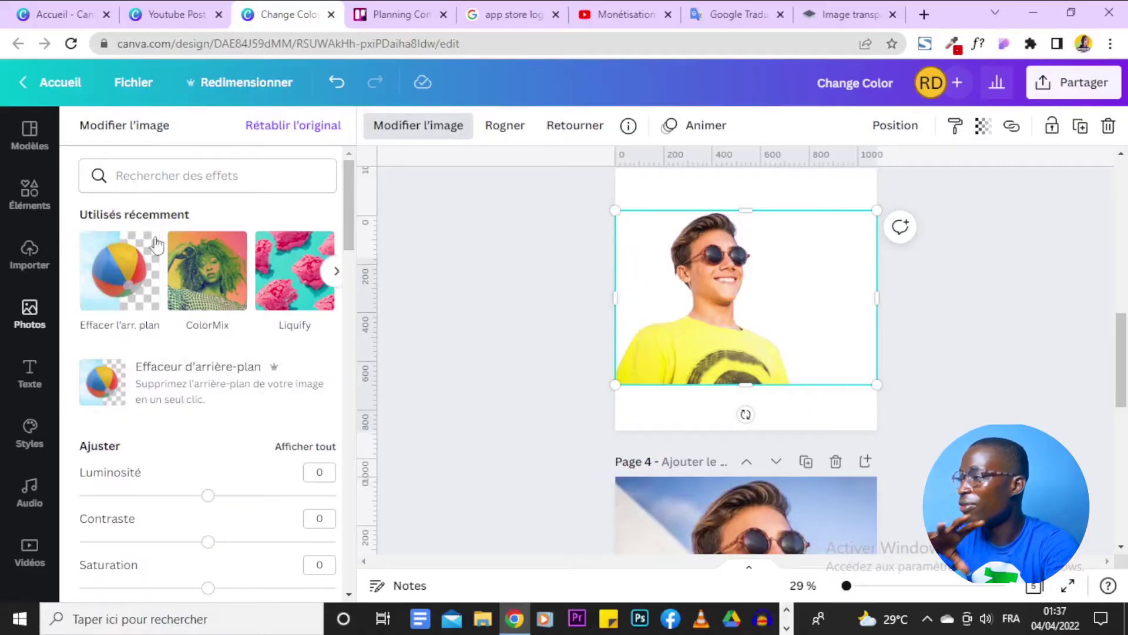
Step: Open the background eraser and choose the Effacer brush at size 25
{"action": "left_click", "coordinate": [123, 263]}
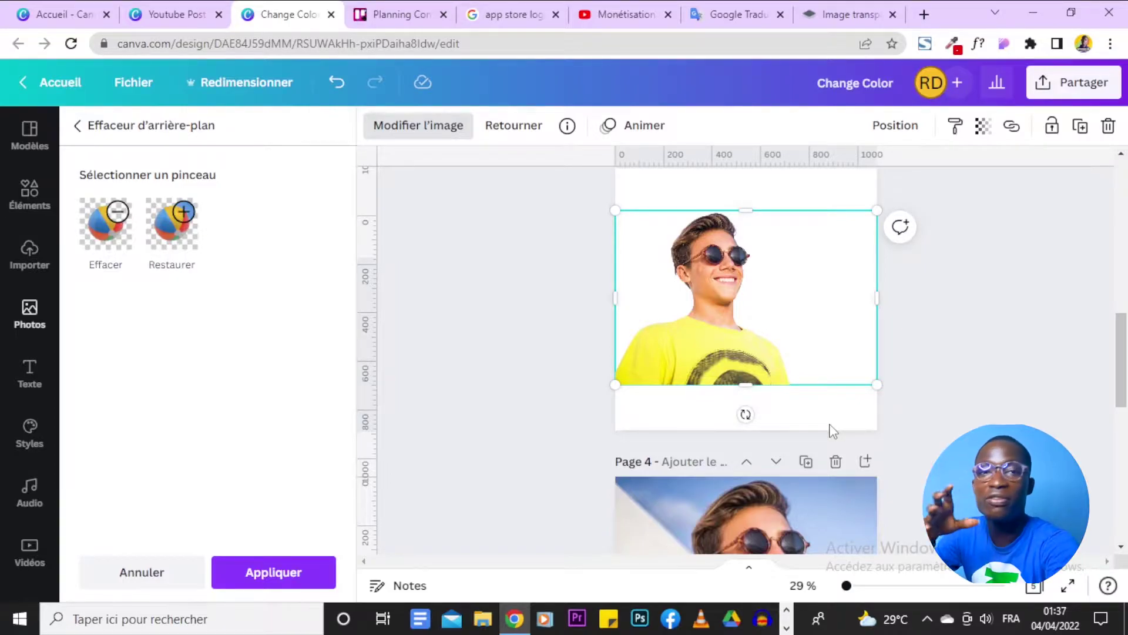
{"action": "left_click", "coordinate": [117, 226]}
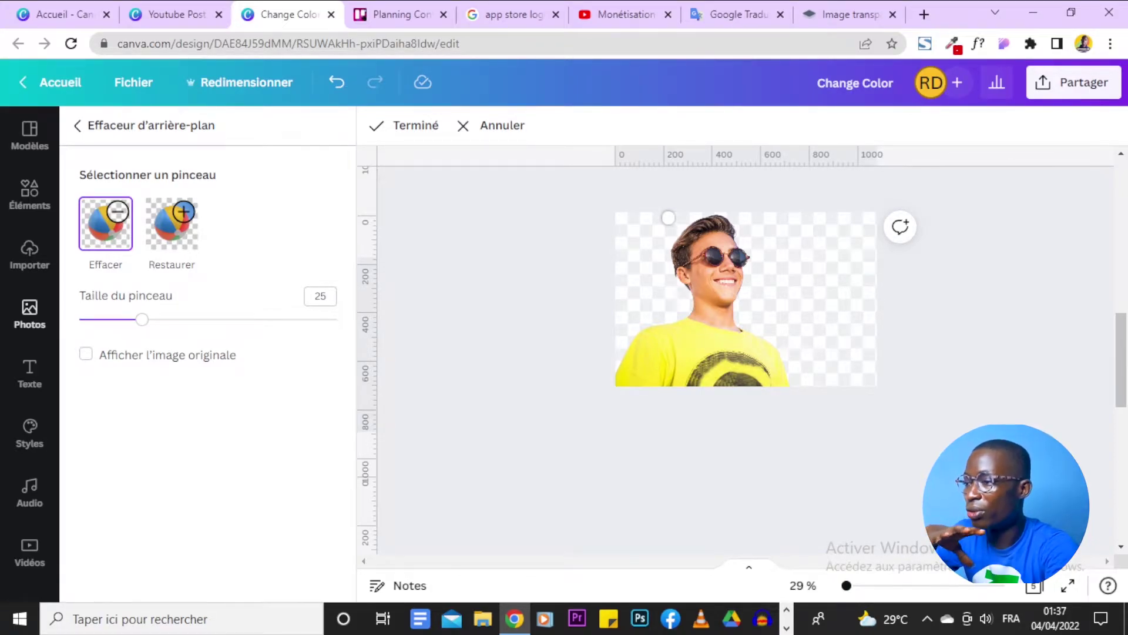
Step: Zoom in and erase the neck and chin with the brush set to 14
{"action": "left_click_drag", "start_coordinate": [856, 589], "coordinate": [881, 590]}
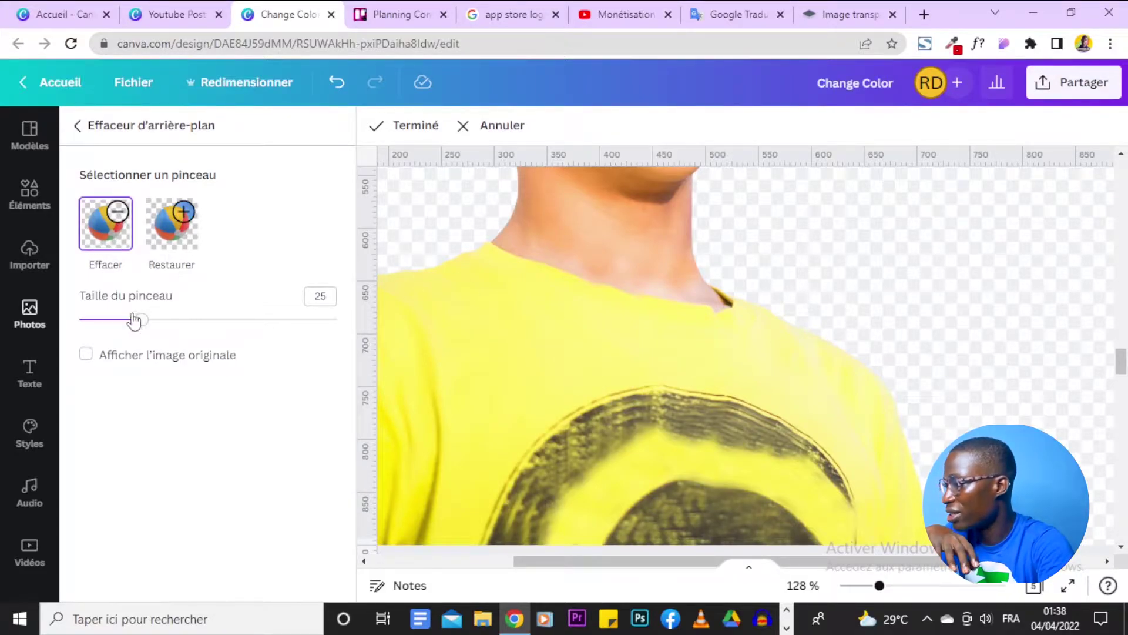
{"action": "left_click_drag", "start_coordinate": [133, 324], "coordinate": [115, 334]}
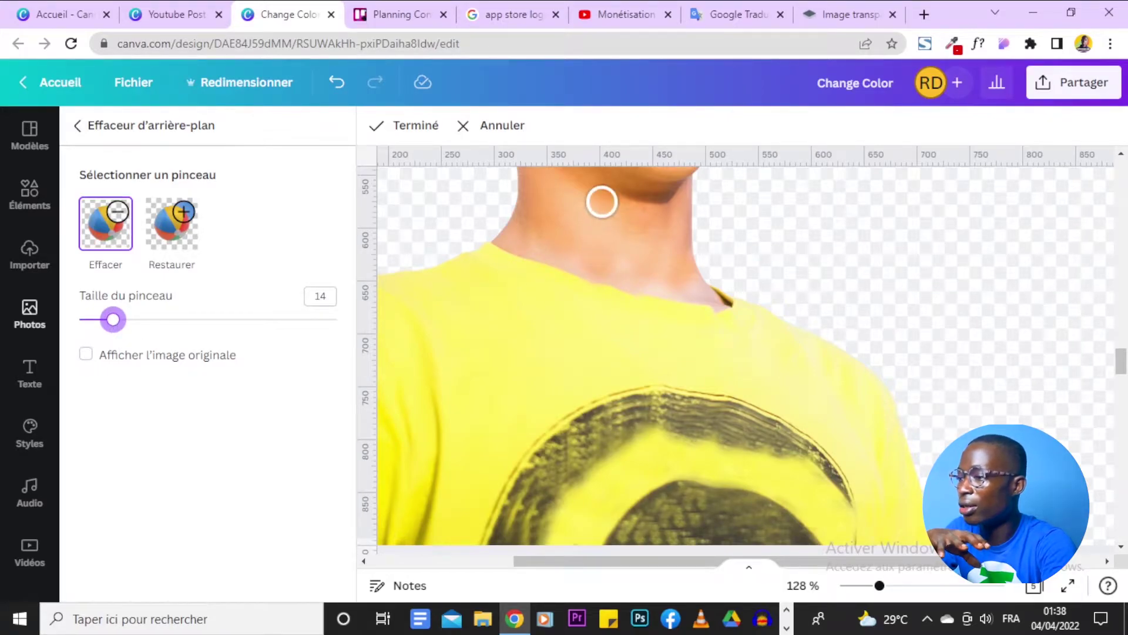
{"action": "mouse_move", "coordinate": [602, 199]}
{"action": "left_mouse_down"}
{"action": "mouse_move", "coordinate": [567, 201]}
{"action": "mouse_move", "coordinate": [672, 241]}
{"action": "mouse_move", "coordinate": [624, 280]}
{"action": "mouse_move", "coordinate": [546, 244]}
{"action": "left_mouse_up"}
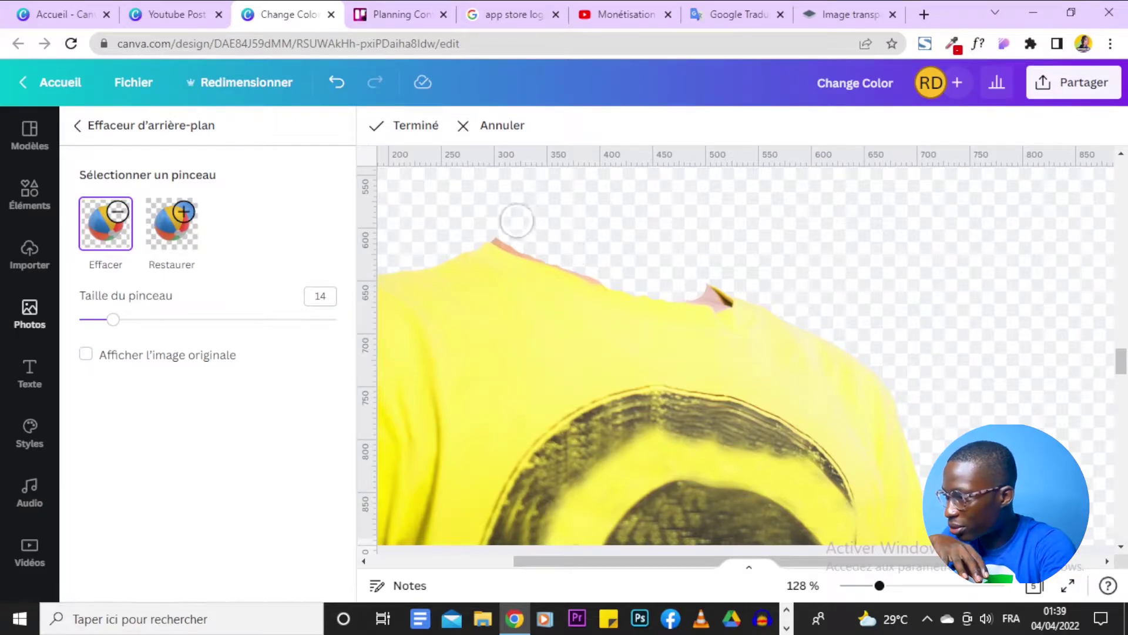
Step: Erase the face, glasses and hair with the brush raised to size 51
{"action": "left_click_drag", "start_coordinate": [113, 319], "coordinate": [89, 320]}
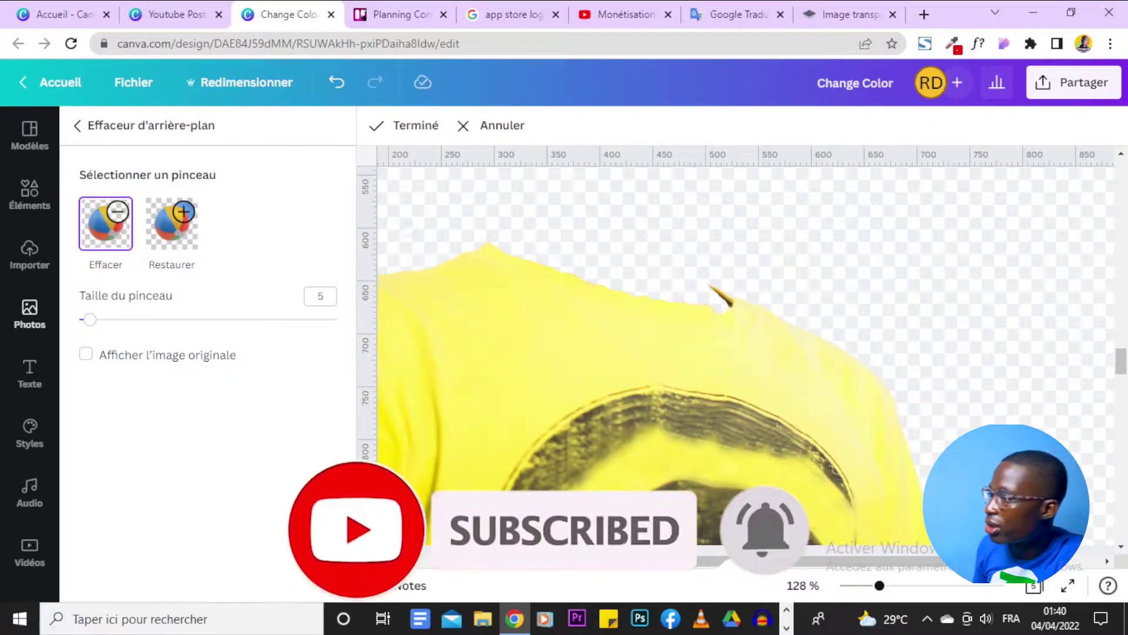
{"action": "scroll", "coordinate": [595, 276], "scroll_direction": "up", "scroll_amount": 5}
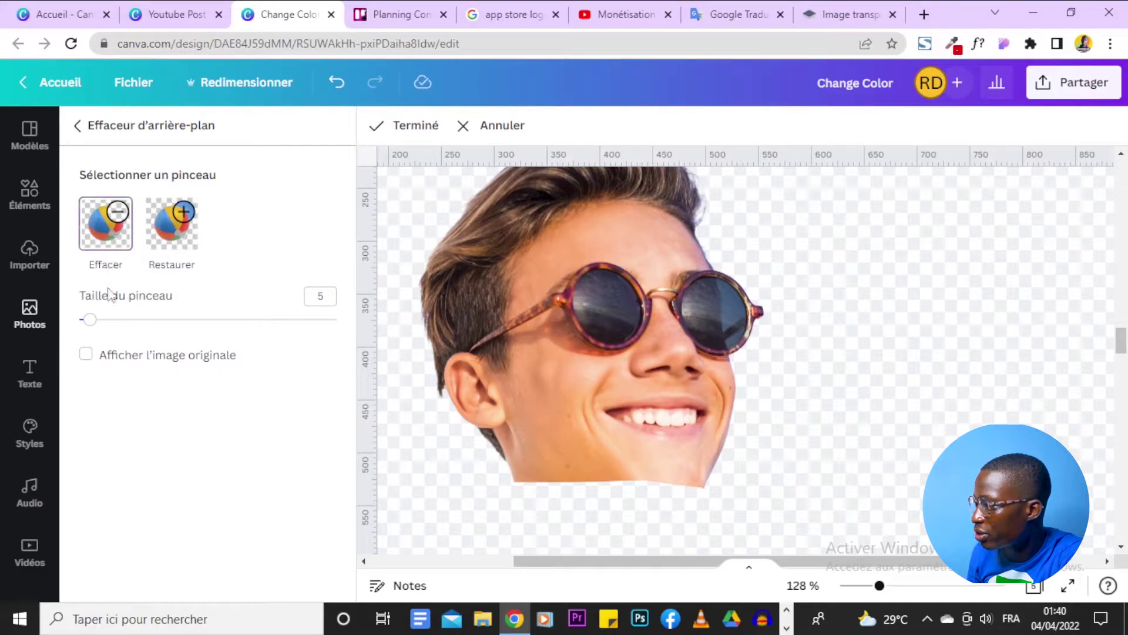
{"action": "left_click_drag", "start_coordinate": [148, 322], "coordinate": [209, 319]}
{"action": "mouse_move", "coordinate": [531, 288]}
{"action": "left_mouse_down"}
{"action": "mouse_move", "coordinate": [715, 197]}
{"action": "mouse_move", "coordinate": [694, 450]}
{"action": "mouse_move", "coordinate": [441, 433]}
{"action": "left_mouse_up"}
{"action": "scroll", "coordinate": [805, 353], "scroll_direction": "up", "scroll_amount": 3}
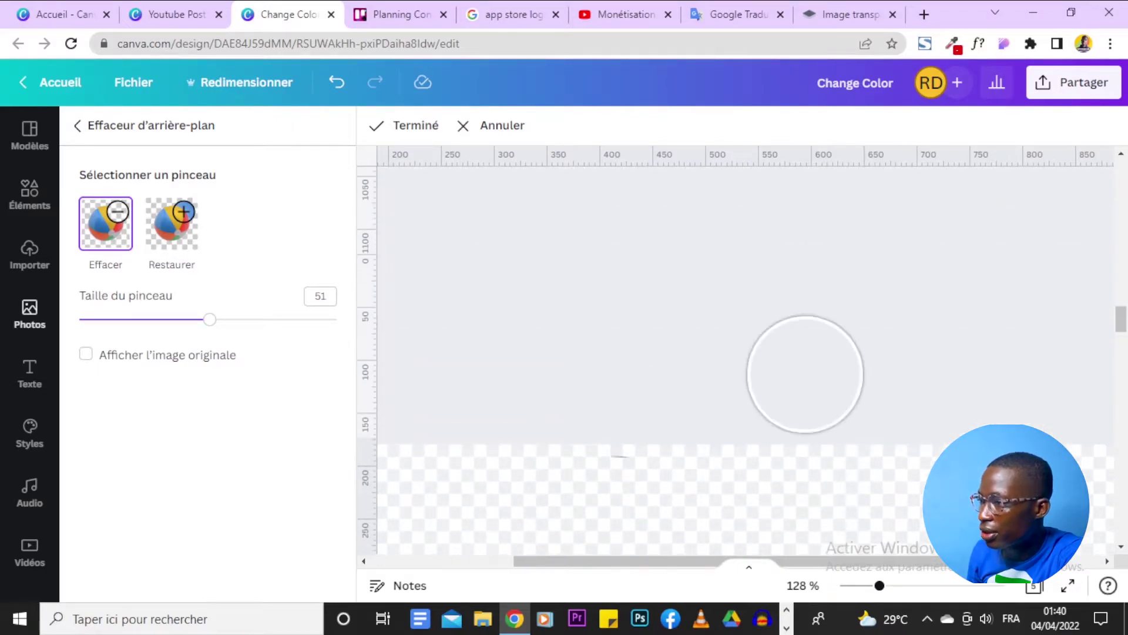
{"action": "scroll", "coordinate": [805, 242], "scroll_direction": "down", "scroll_amount": 1}
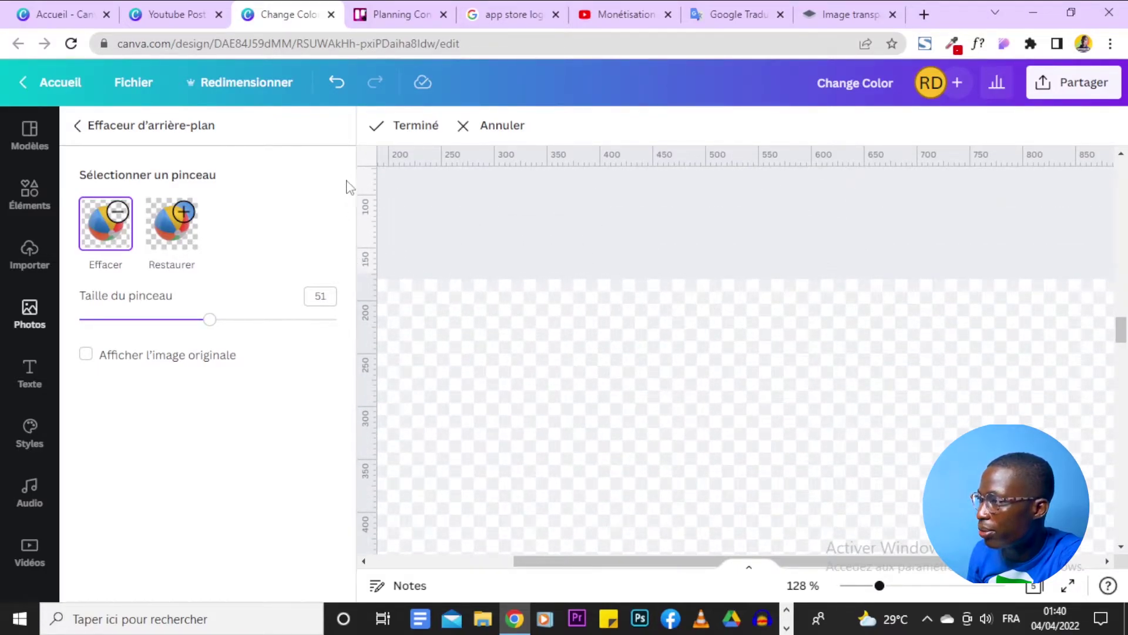
Step: Keep the erased result and zoom back out to view the t-shirt-only photo
{"action": "left_click", "coordinate": [414, 127]}
{"action": "scroll", "coordinate": [676, 470], "scroll_direction": "down", "scroll_amount": 2}
{"action": "scroll", "coordinate": [723, 494], "scroll_direction": "down", "scroll_amount": 3}
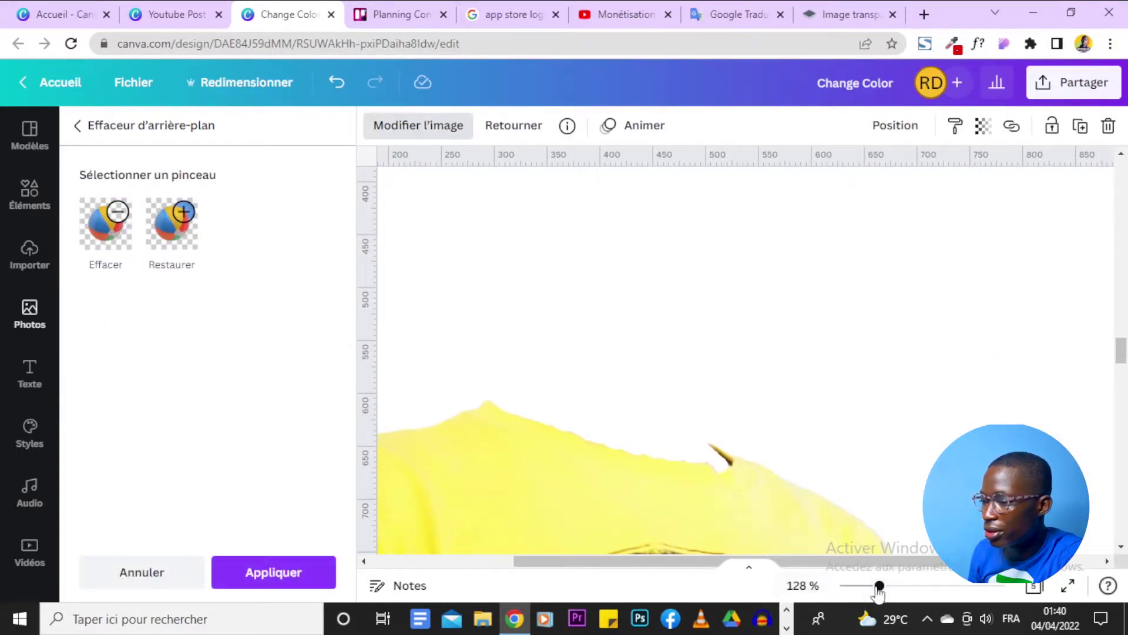
{"action": "left_click_drag", "start_coordinate": [879, 586], "coordinate": [850, 586]}
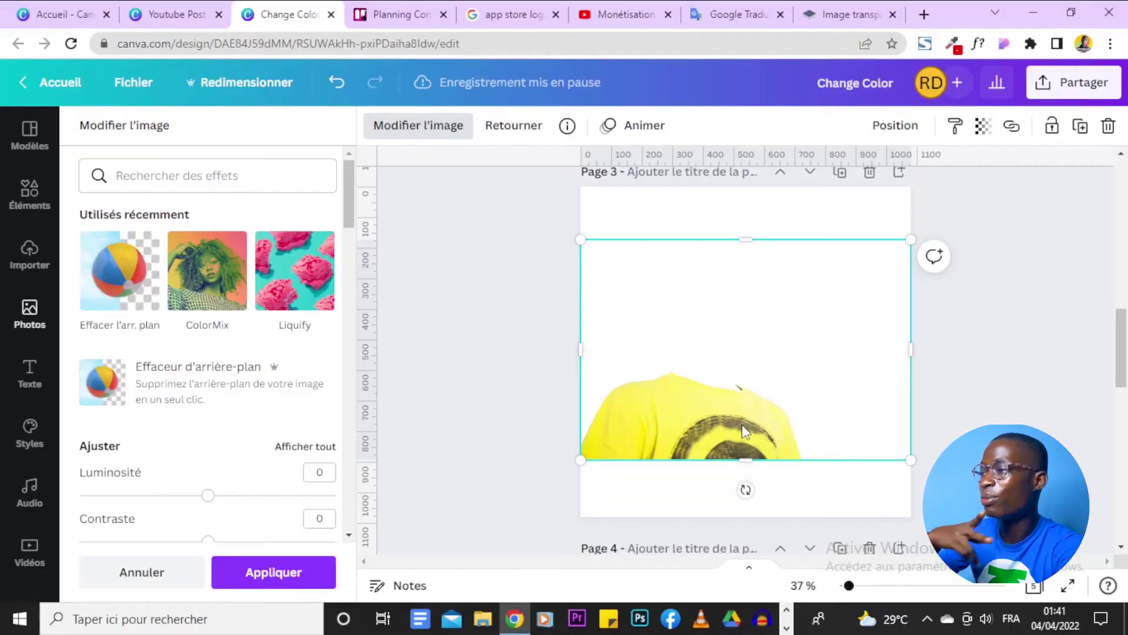
Step: Reopen the image effects and scroll down to the ColorMix presets Rainbow, Arctic and Amethyst
{"action": "left_click", "coordinate": [430, 129]}
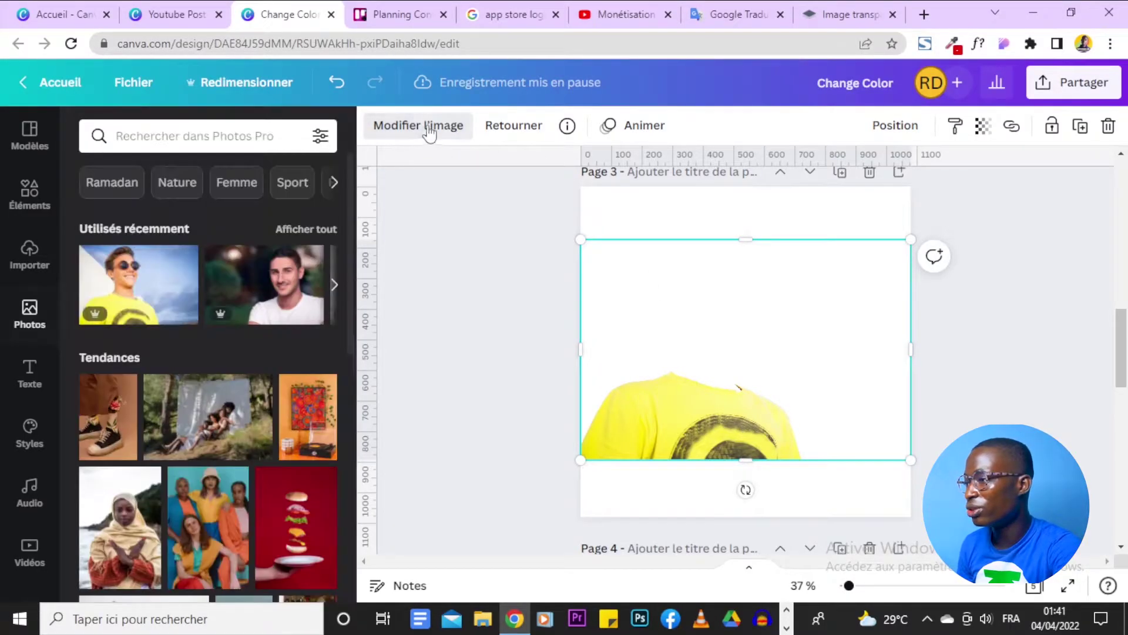
{"action": "left_click", "coordinate": [429, 128]}
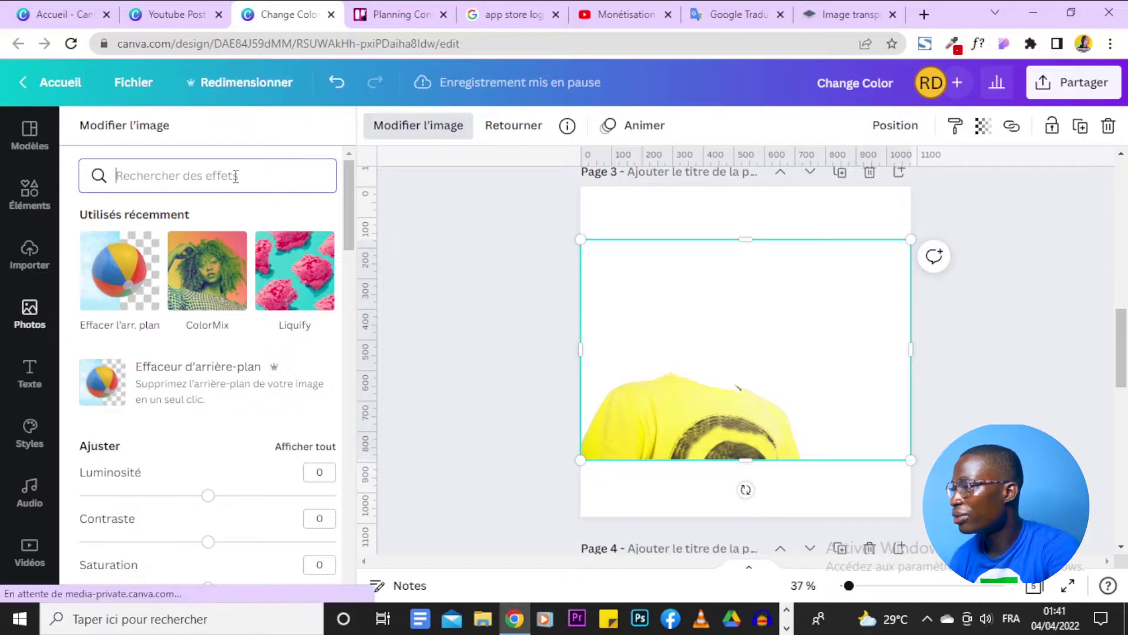
{"action": "scroll", "coordinate": [280, 433], "scroll_direction": "down", "scroll_amount": 5}
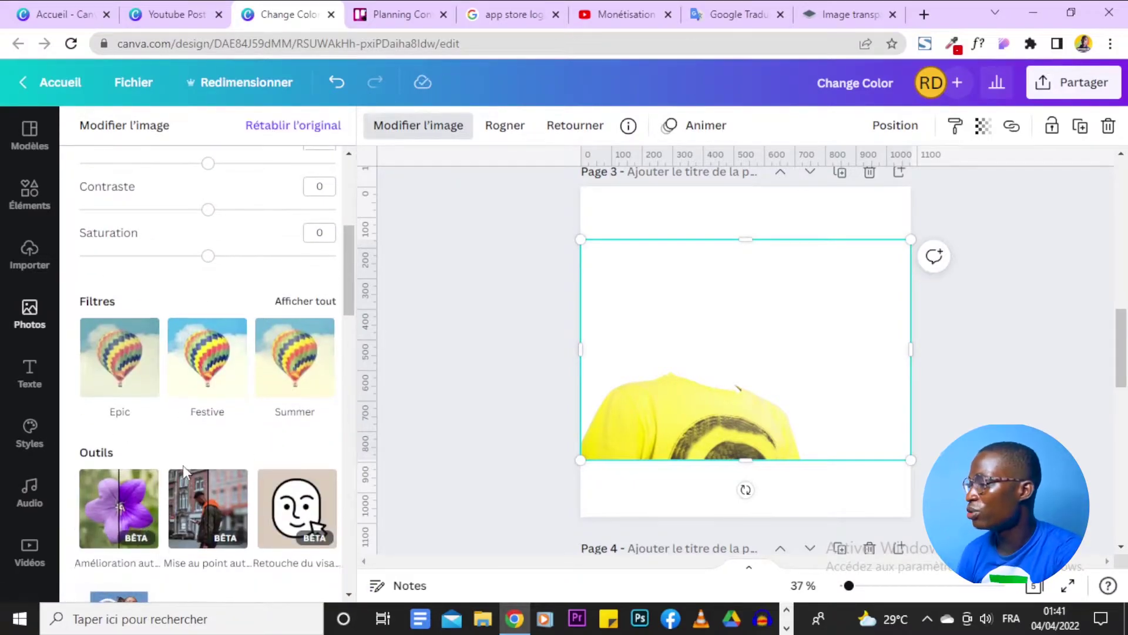
{"action": "scroll", "coordinate": [182, 464], "scroll_direction": "down", "scroll_amount": 3}
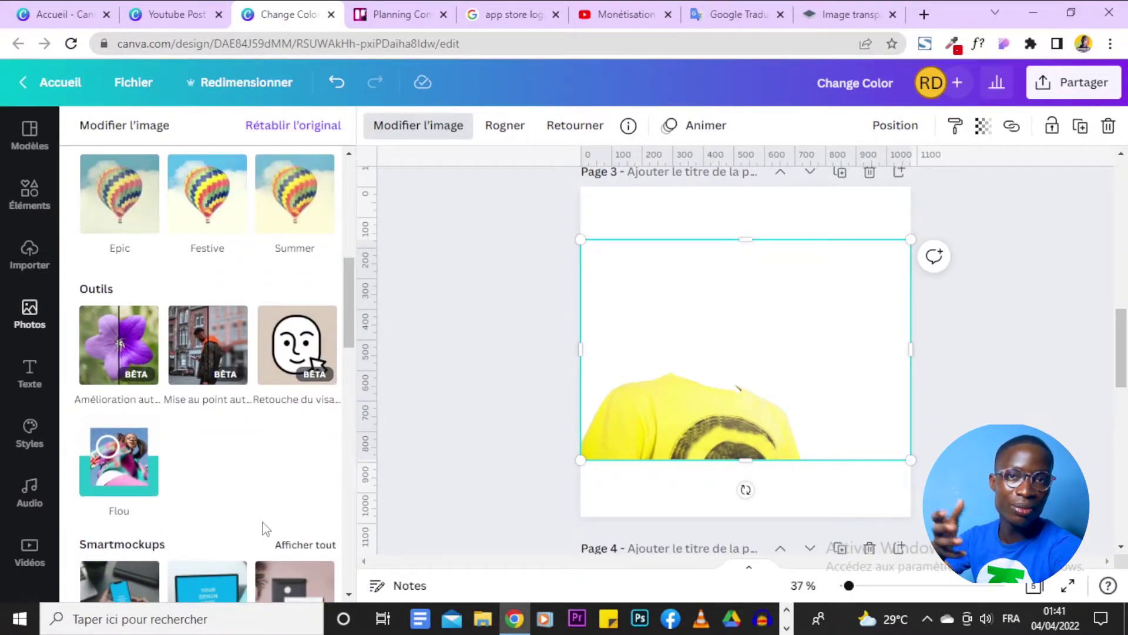
{"action": "scroll", "coordinate": [263, 521], "scroll_direction": "down", "scroll_amount": 4}
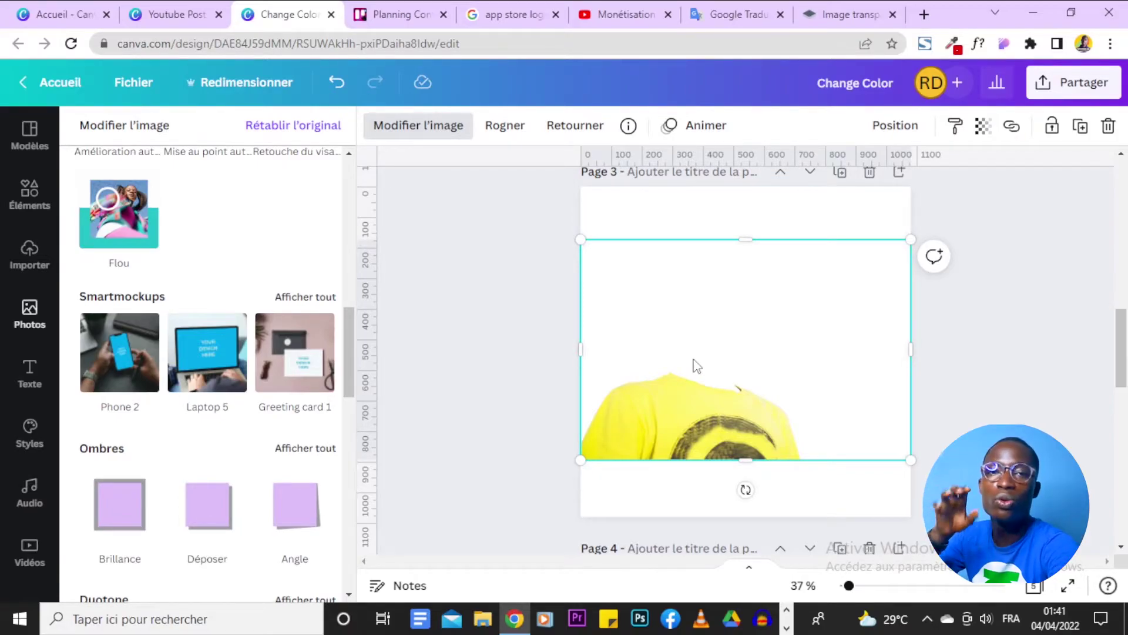
{"action": "scroll", "coordinate": [249, 372], "scroll_direction": "down", "scroll_amount": 4}
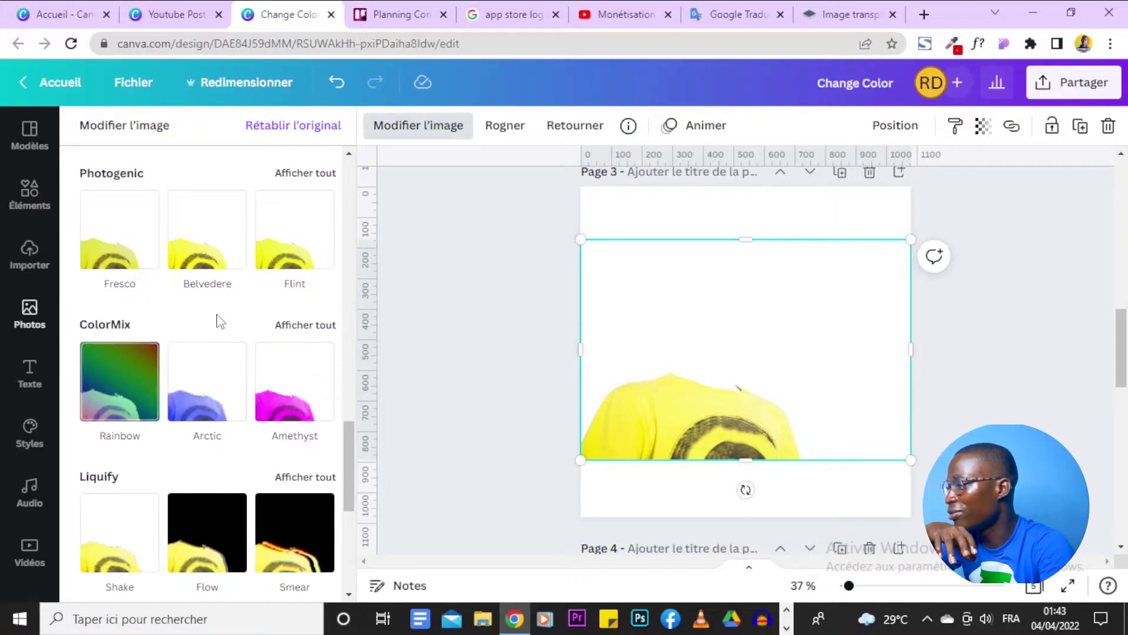
Step: Apply the Marine ColorMix to the t-shirt and open its hue (0,8) and saturation (0,3) settings
{"action": "left_click", "coordinate": [306, 326]}
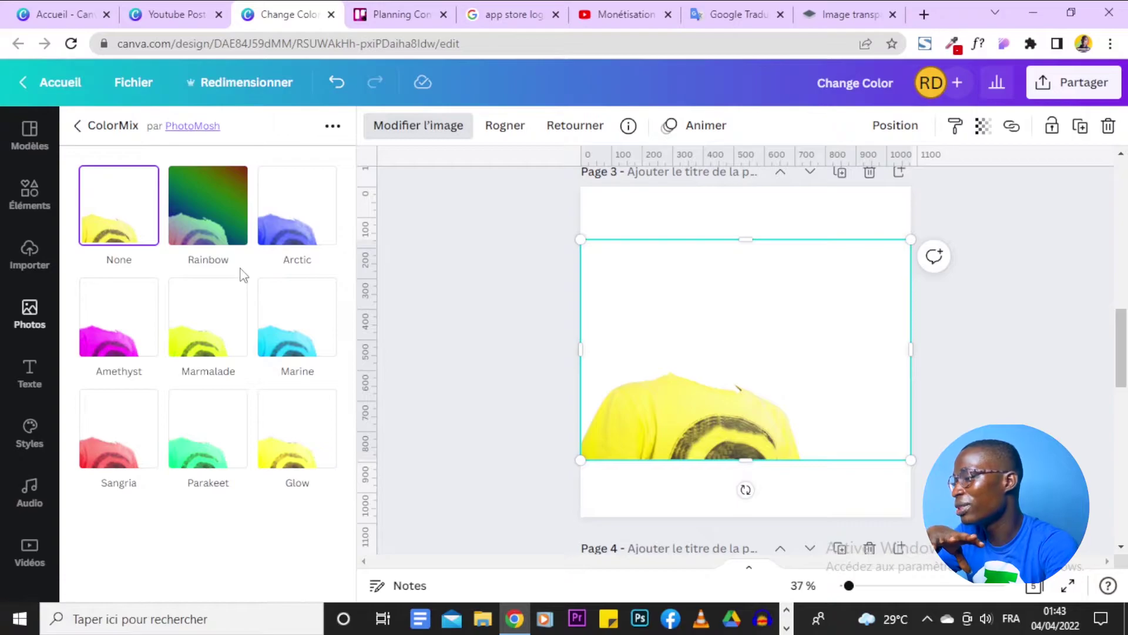
{"action": "left_click", "coordinate": [294, 334]}
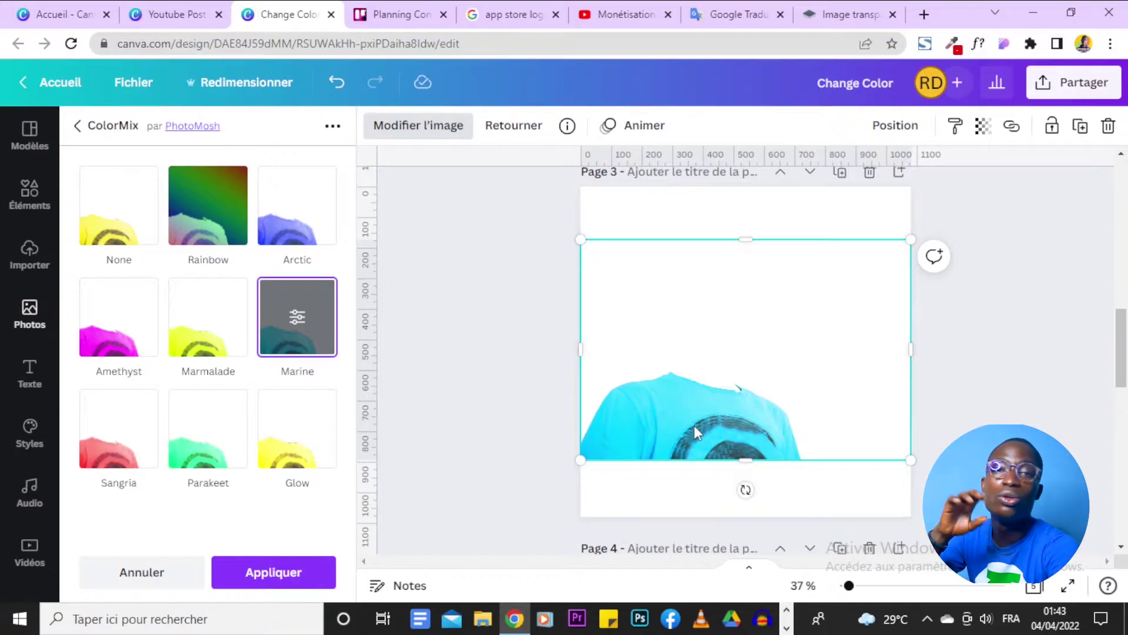
{"action": "left_click", "coordinate": [296, 327]}
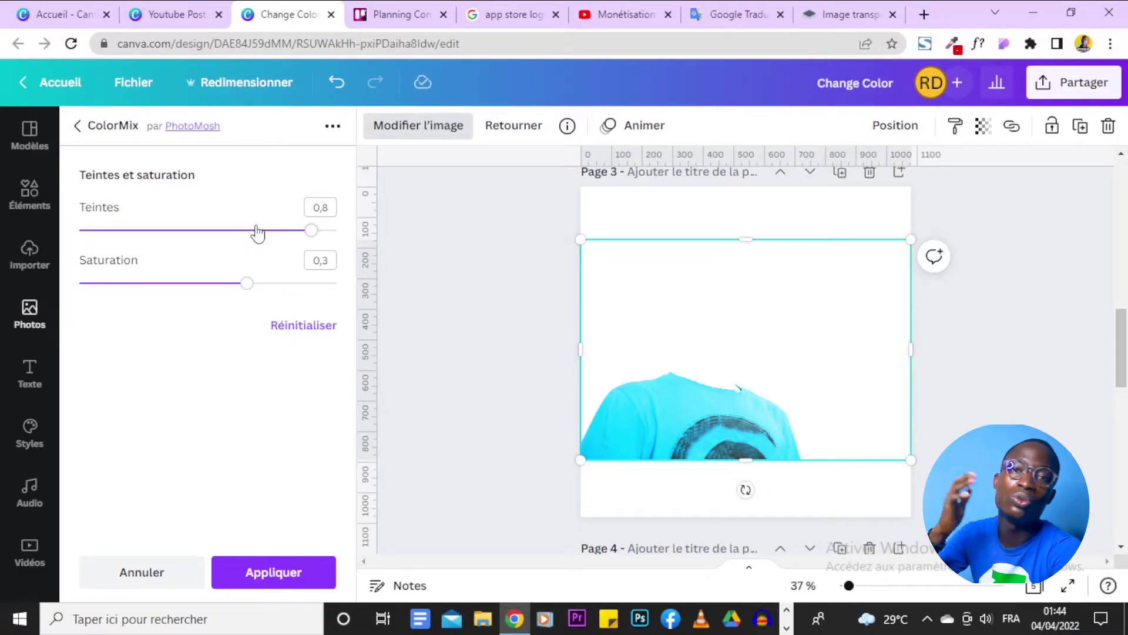
Step: Set the Marine ColorMix hue to -0,9 so the t-shirt turns purple, and apply it
{"action": "mouse_move", "coordinate": [257, 231]}
{"action": "left_mouse_down"}
{"action": "mouse_move", "coordinate": [91, 231]}
{"action": "mouse_move", "coordinate": [220, 231]}
{"action": "mouse_move", "coordinate": [356, 250]}
{"action": "mouse_move", "coordinate": [81, 260]}
{"action": "mouse_move", "coordinate": [133, 259]}
{"action": "mouse_move", "coordinate": [97, 262]}
{"action": "left_mouse_up"}
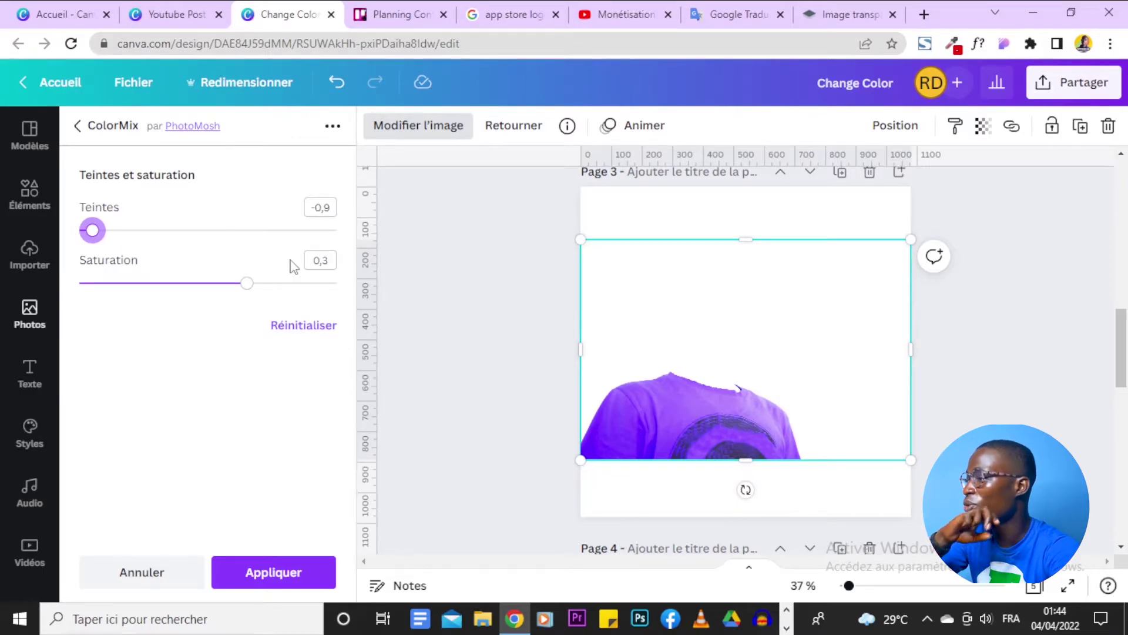
{"action": "left_click", "coordinate": [271, 573]}
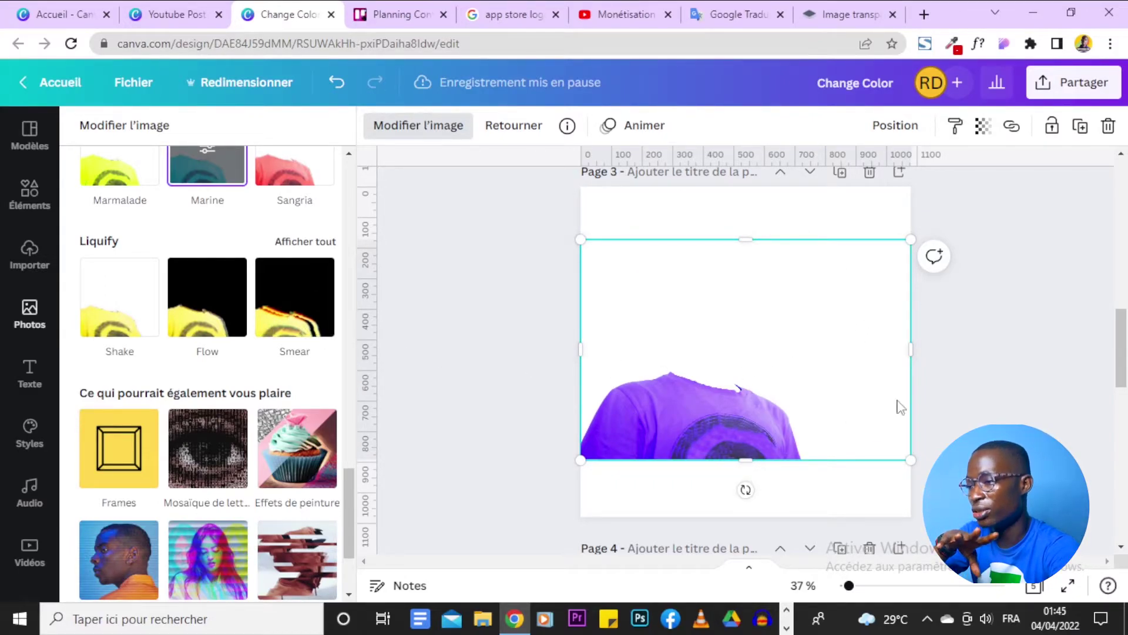
Step: Duplicate Page 2, which holds the yellow-shirt photo
{"action": "scroll", "coordinate": [1015, 382], "scroll_direction": "up", "scroll_amount": 6}
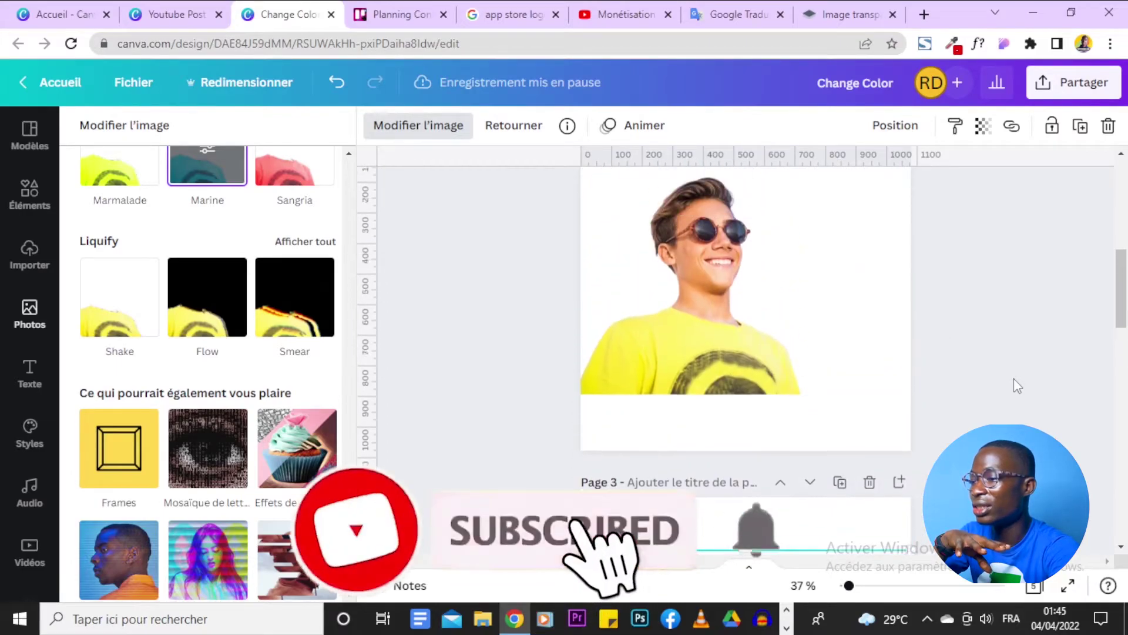
{"action": "scroll", "coordinate": [911, 360], "scroll_direction": "down", "scroll_amount": 4}
{"action": "scroll", "coordinate": [909, 353], "scroll_direction": "down", "scroll_amount": 4}
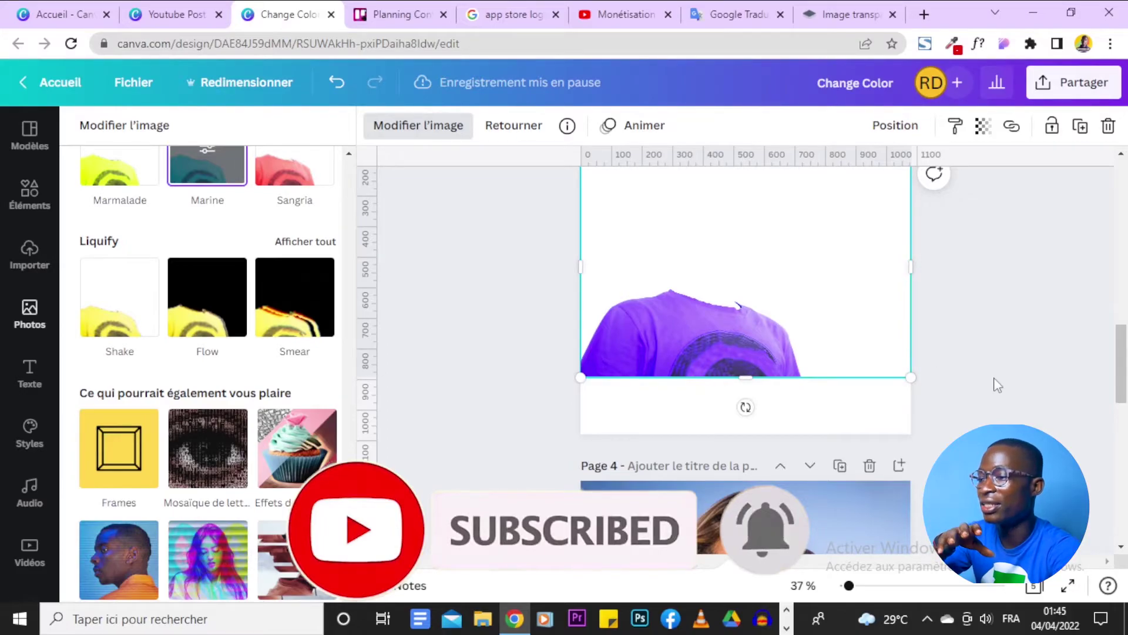
{"action": "scroll", "coordinate": [997, 385], "scroll_direction": "up", "scroll_amount": 3}
{"action": "scroll", "coordinate": [995, 382], "scroll_direction": "up", "scroll_amount": 5}
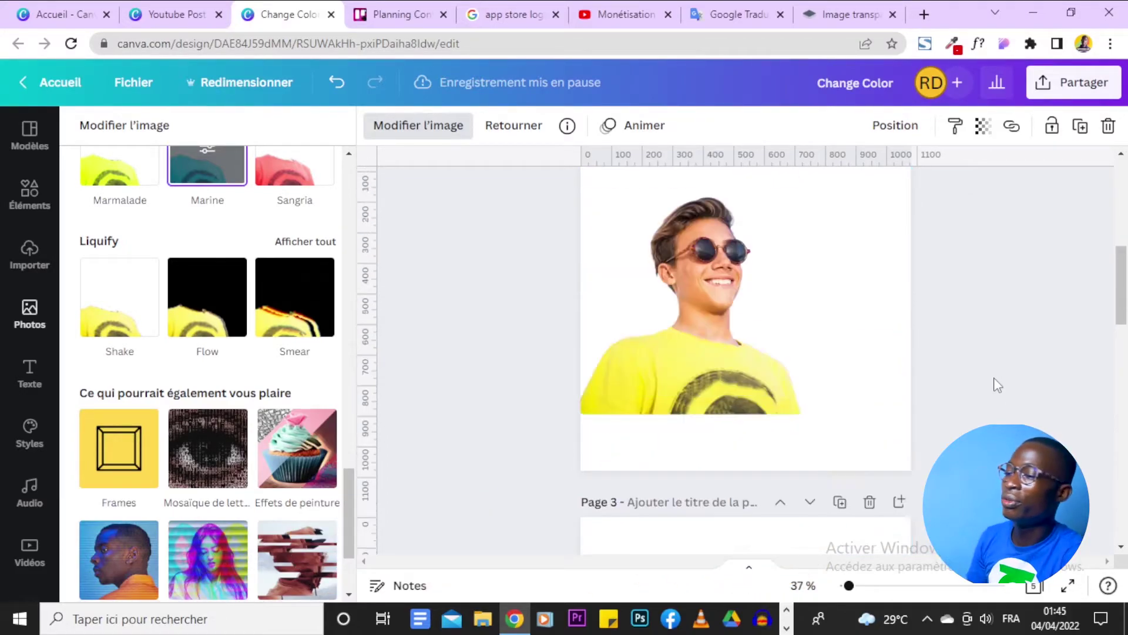
{"action": "scroll", "coordinate": [995, 382], "scroll_direction": "up", "scroll_amount": 2}
{"action": "left_click", "coordinate": [840, 209]}
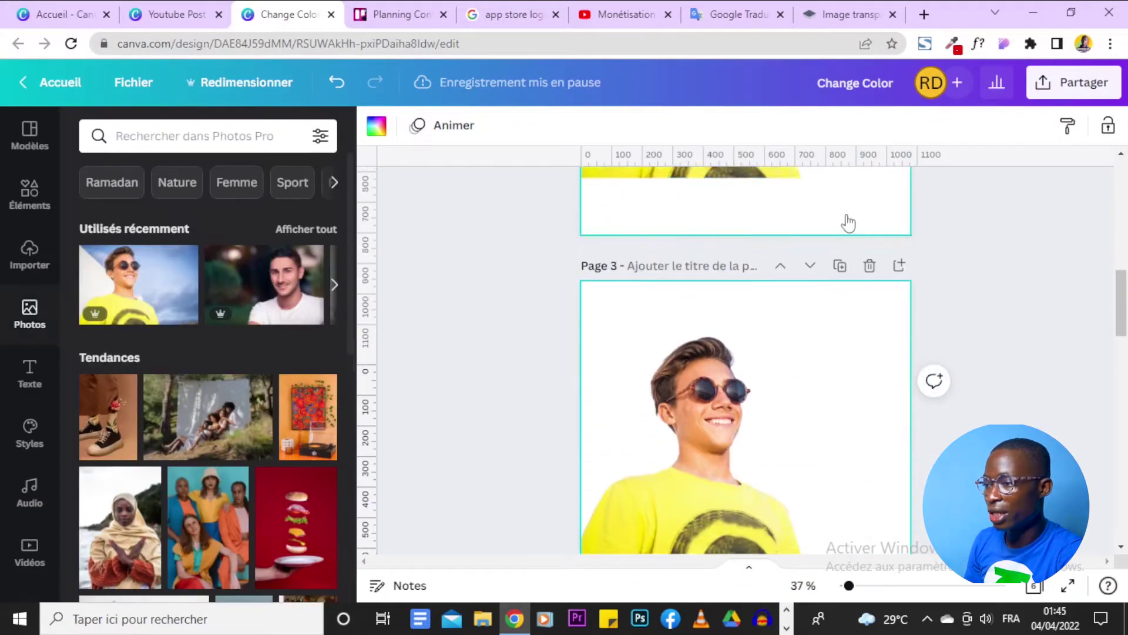
Step: Copy the purple-shirt image from Page 4 onto the new duplicated page
{"action": "scroll", "coordinate": [824, 469], "scroll_direction": "down", "scroll_amount": 2}
{"action": "scroll", "coordinate": [804, 449], "scroll_direction": "down", "scroll_amount": 3}
{"action": "left_click", "coordinate": [787, 413]}
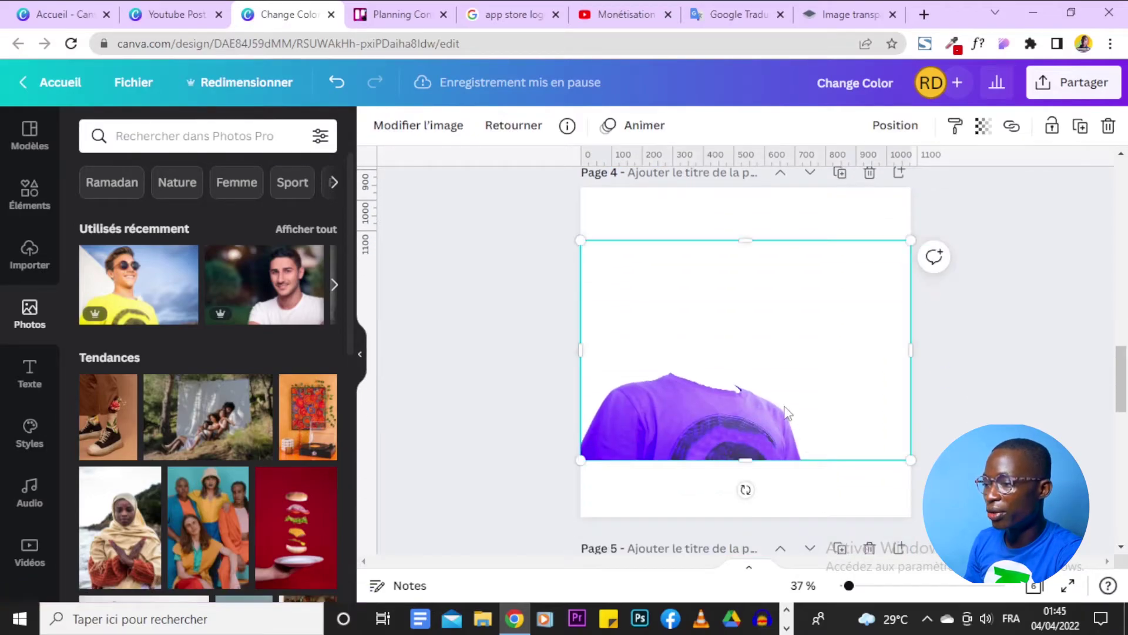
{"action": "scroll", "coordinate": [955, 410], "scroll_direction": "up", "scroll_amount": 4}
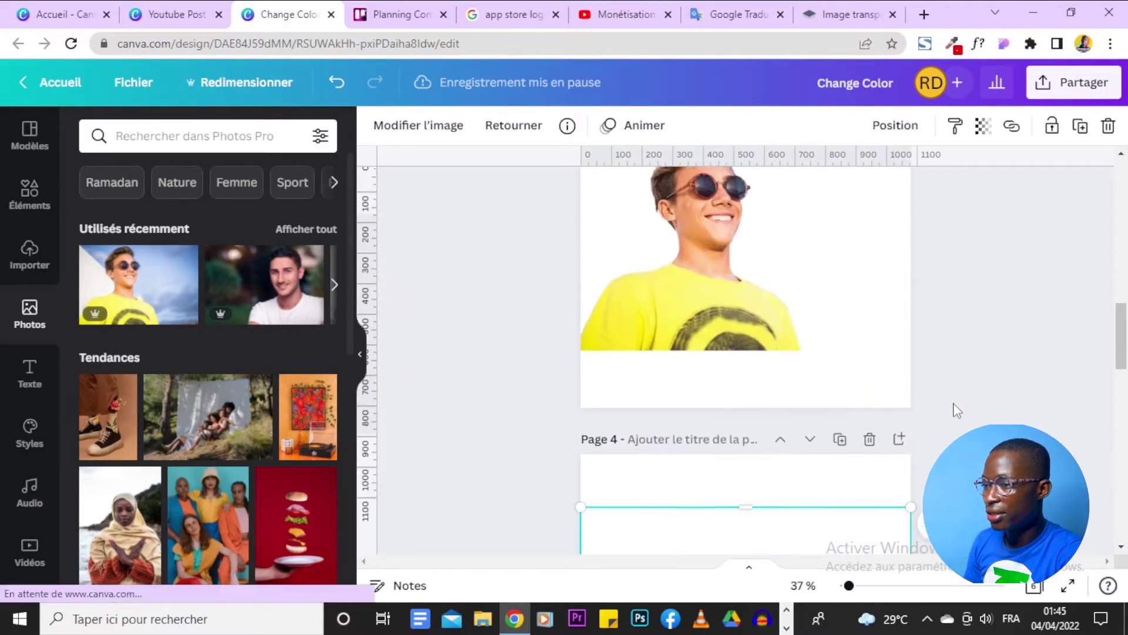
{"action": "scroll", "coordinate": [957, 410], "scroll_direction": "up", "scroll_amount": 1}
{"action": "scroll", "coordinate": [956, 410], "scroll_direction": "up", "scroll_amount": 2}
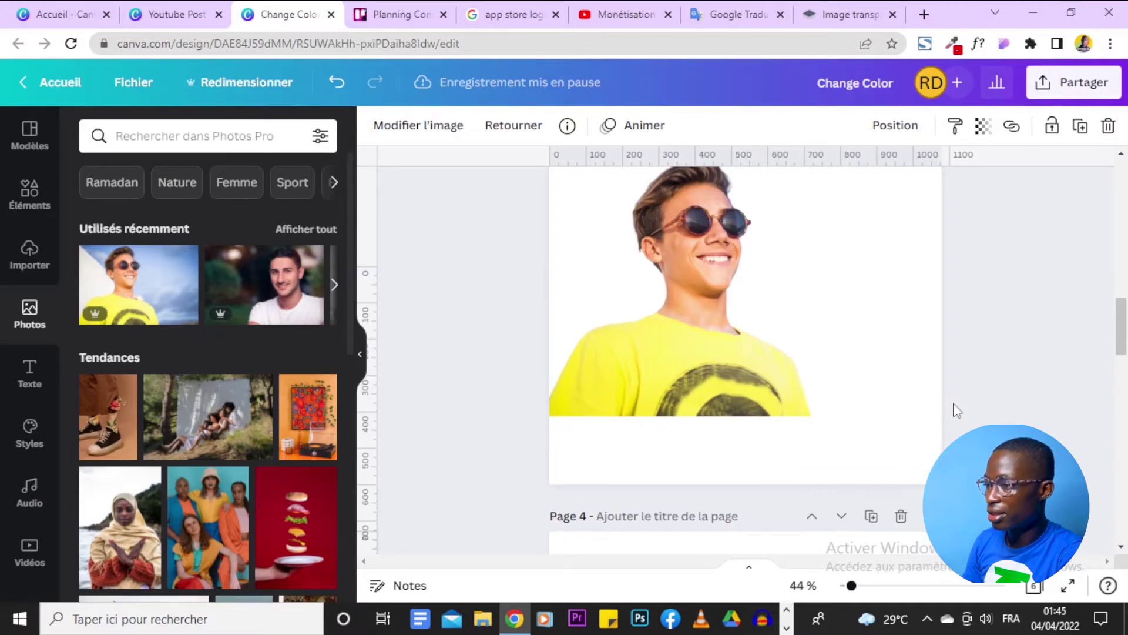
{"action": "scroll", "coordinate": [956, 410], "scroll_direction": "down", "scroll_amount": 1}
{"action": "scroll", "coordinate": [956, 410], "scroll_direction": "up", "scroll_amount": 2}
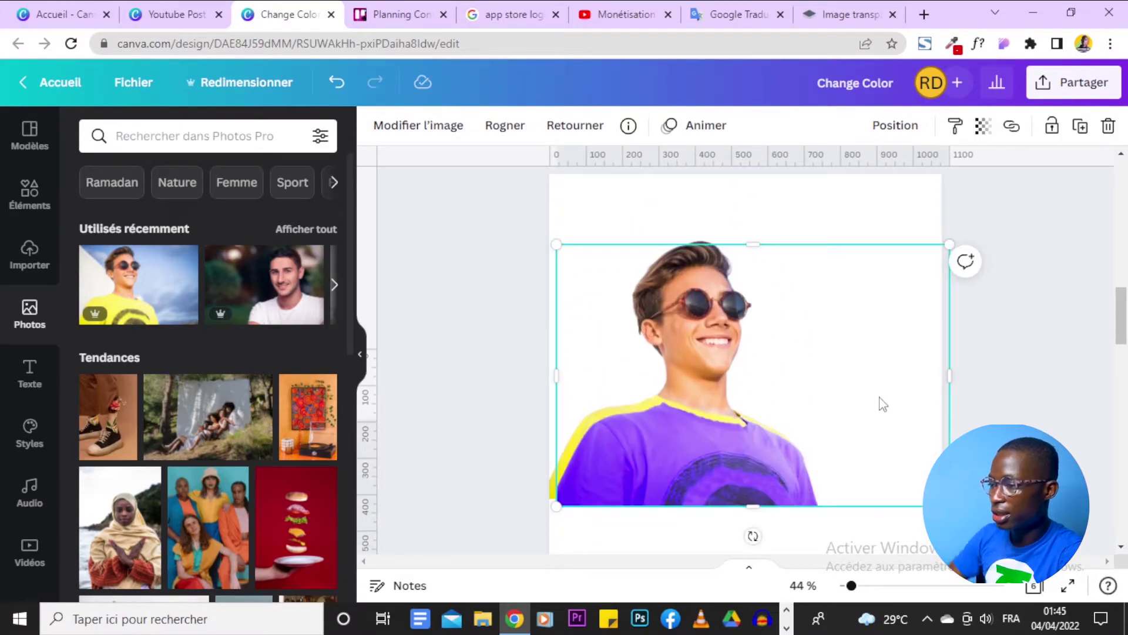
Step: Snap the purple-shirt image to the page edges, then zoom in to check the neckline fit
{"action": "left_click_drag", "start_coordinate": [881, 404], "coordinate": [875, 390]}
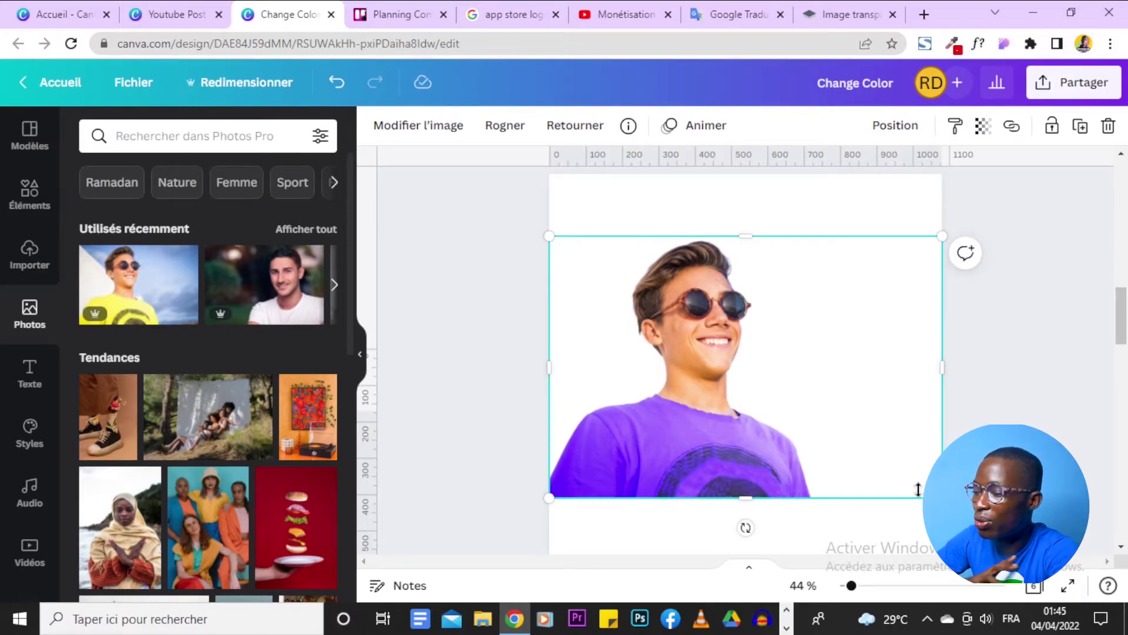
{"action": "scroll", "coordinate": [918, 489], "scroll_direction": "down", "scroll_amount": 2}
{"action": "scroll", "coordinate": [917, 489], "scroll_direction": "down", "scroll_amount": 3}
{"action": "scroll", "coordinate": [918, 489], "scroll_direction": "up", "scroll_amount": 5}
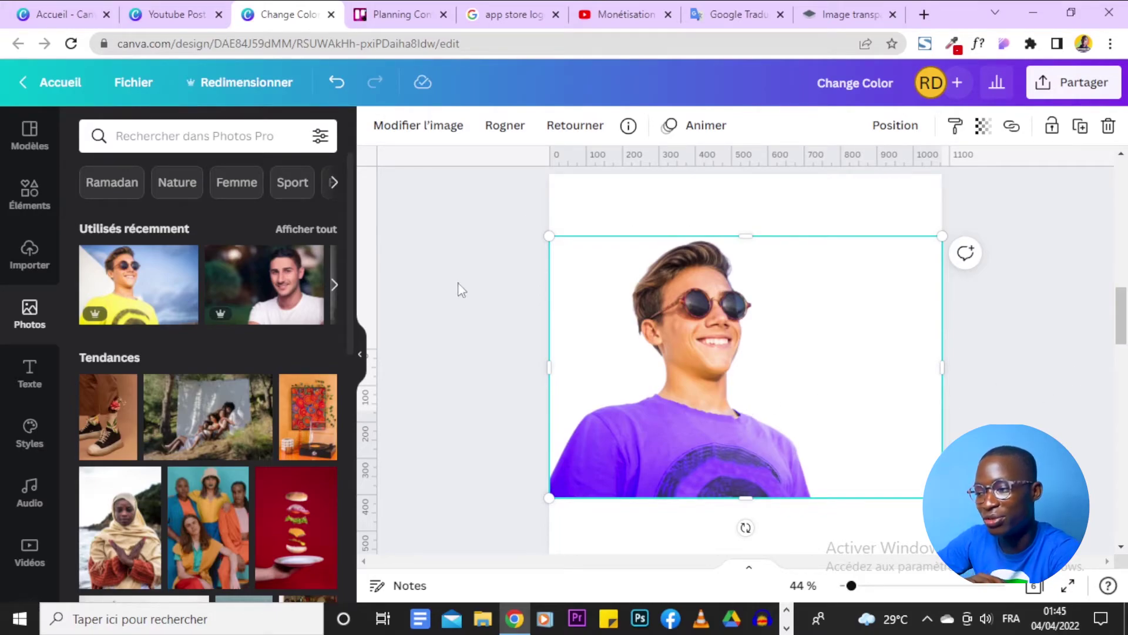
{"action": "mouse_move", "coordinate": [852, 586]}
{"action": "left_mouse_down"}
{"action": "mouse_move", "coordinate": [914, 611]}
{"action": "mouse_move", "coordinate": [862, 611]}
{"action": "left_mouse_up"}
{"action": "scroll", "coordinate": [870, 510], "scroll_direction": "down", "scroll_amount": 2}
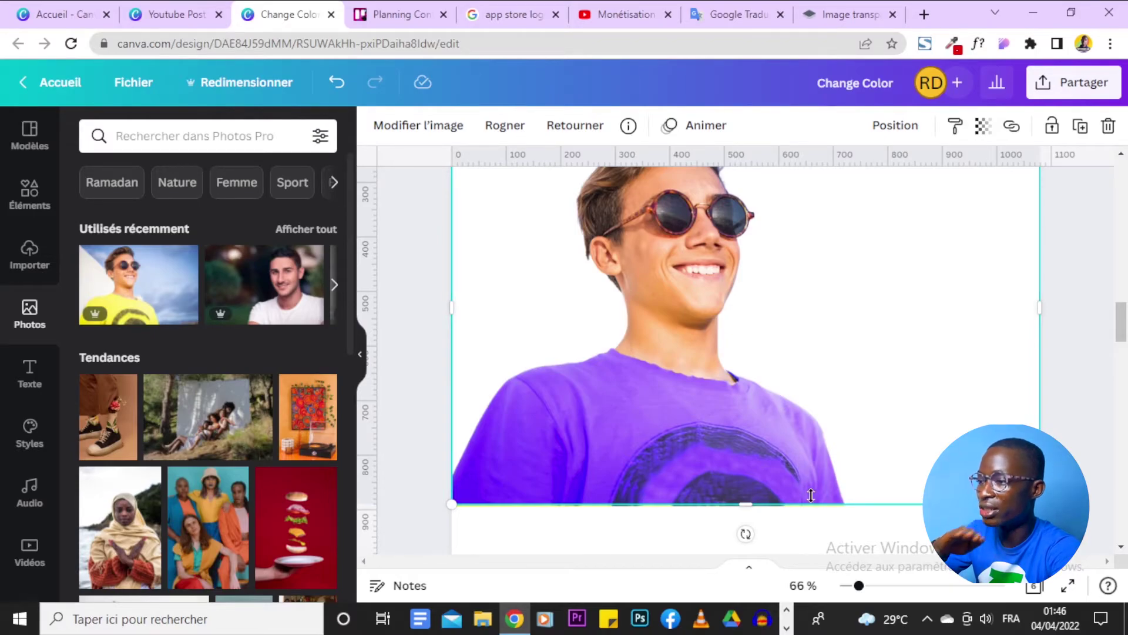
Step: Compare the purple-shirt overlay on the sky-background page with the yellow-shirt original
{"action": "scroll", "coordinate": [916, 477], "scroll_direction": "down", "scroll_amount": 5}
{"action": "scroll", "coordinate": [891, 408], "scroll_direction": "down", "scroll_amount": 4}
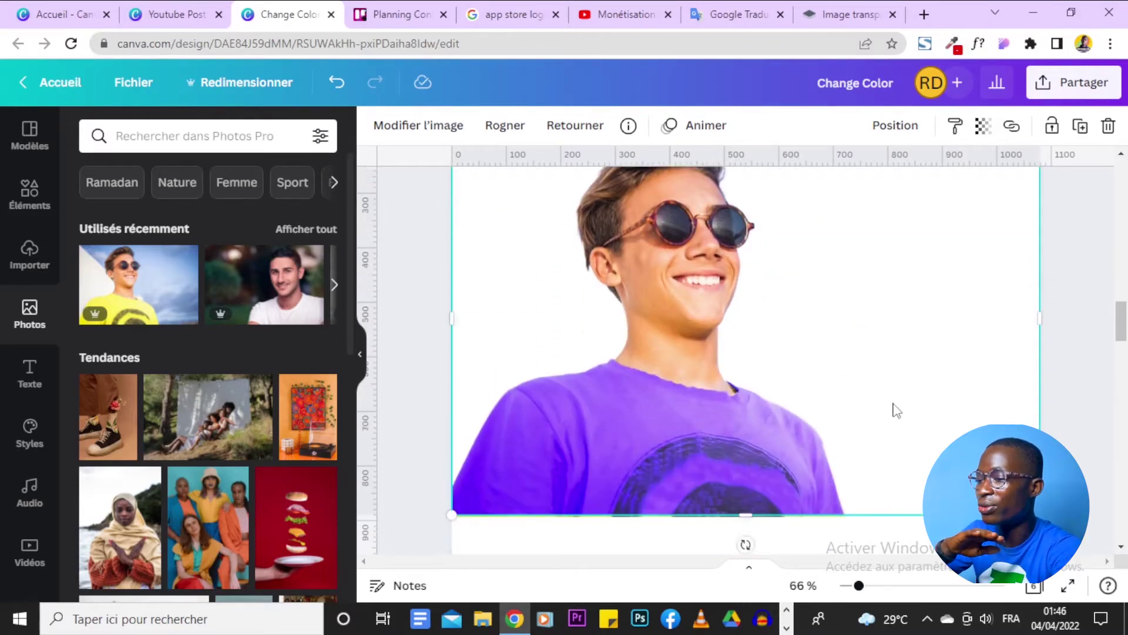
{"action": "scroll", "coordinate": [896, 409], "scroll_direction": "down", "scroll_amount": 2}
{"action": "scroll", "coordinate": [896, 410], "scroll_direction": "up", "scroll_amount": 5}
{"action": "scroll", "coordinate": [895, 410], "scroll_direction": "up", "scroll_amount": 5}
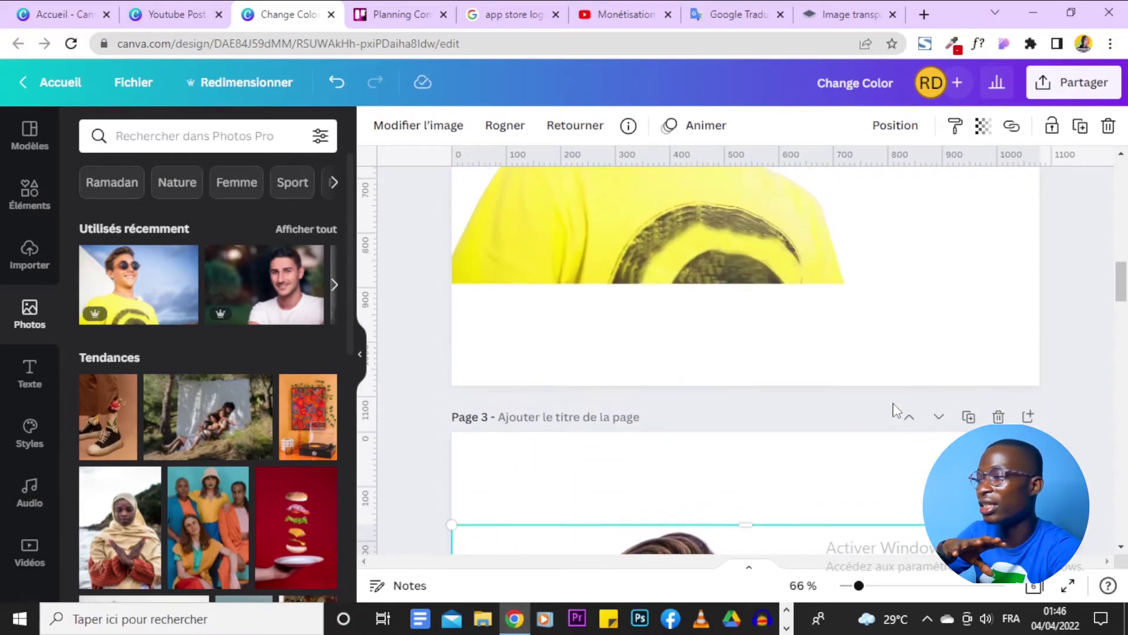
{"action": "scroll", "coordinate": [895, 410], "scroll_direction": "up", "scroll_amount": 3}
{"action": "scroll", "coordinate": [896, 410], "scroll_direction": "up", "scroll_amount": 5}
{"action": "scroll", "coordinate": [895, 409], "scroll_direction": "up", "scroll_amount": 5}
{"action": "scroll", "coordinate": [896, 410], "scroll_direction": "up", "scroll_amount": 5}
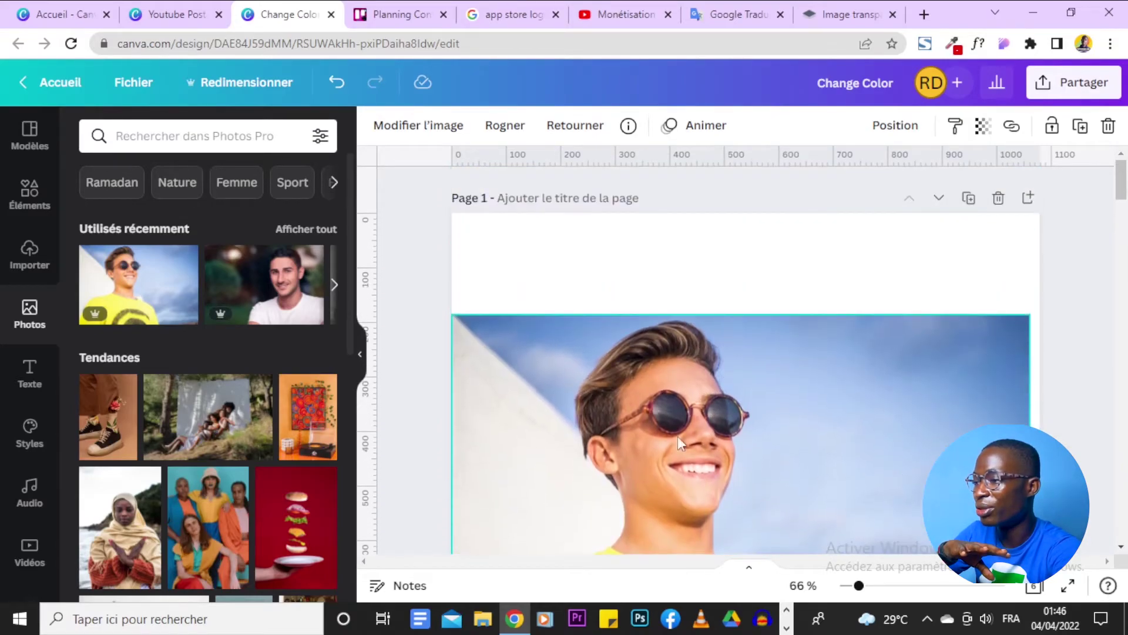
{"action": "scroll", "coordinate": [896, 410], "scroll_direction": "down", "scroll_amount": 6}
{"action": "scroll", "coordinate": [896, 410], "scroll_direction": "down", "scroll_amount": 5}
{"action": "scroll", "coordinate": [896, 410], "scroll_direction": "up", "scroll_amount": 3}
{"action": "scroll", "coordinate": [895, 410], "scroll_direction": "down", "scroll_amount": 3}
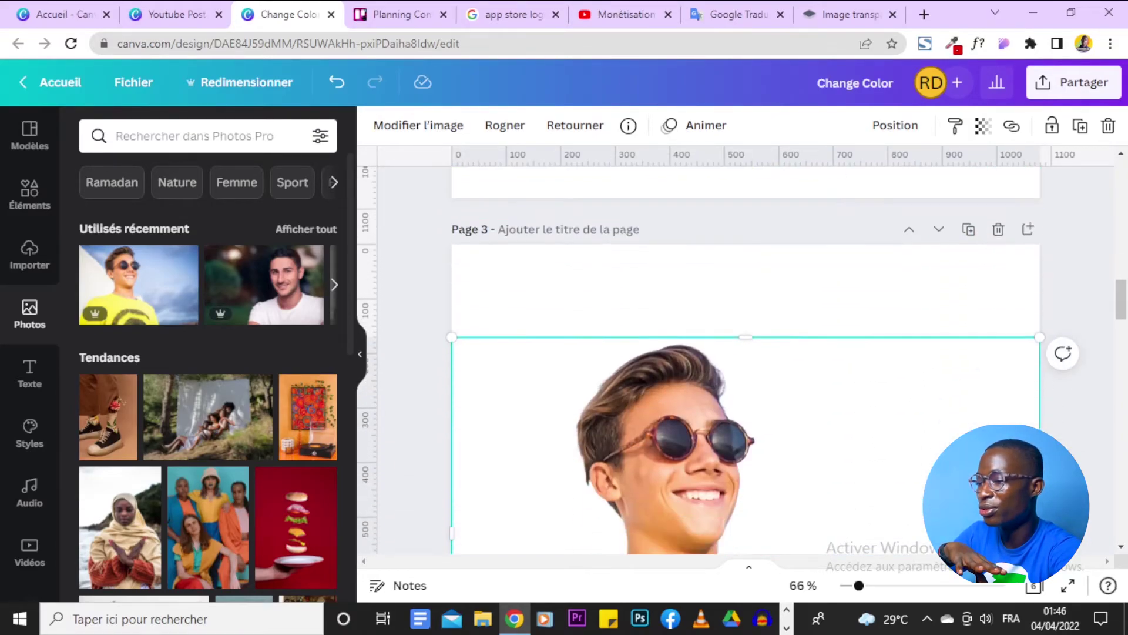
{"action": "scroll", "coordinate": [895, 410], "scroll_direction": "down", "scroll_amount": 5}
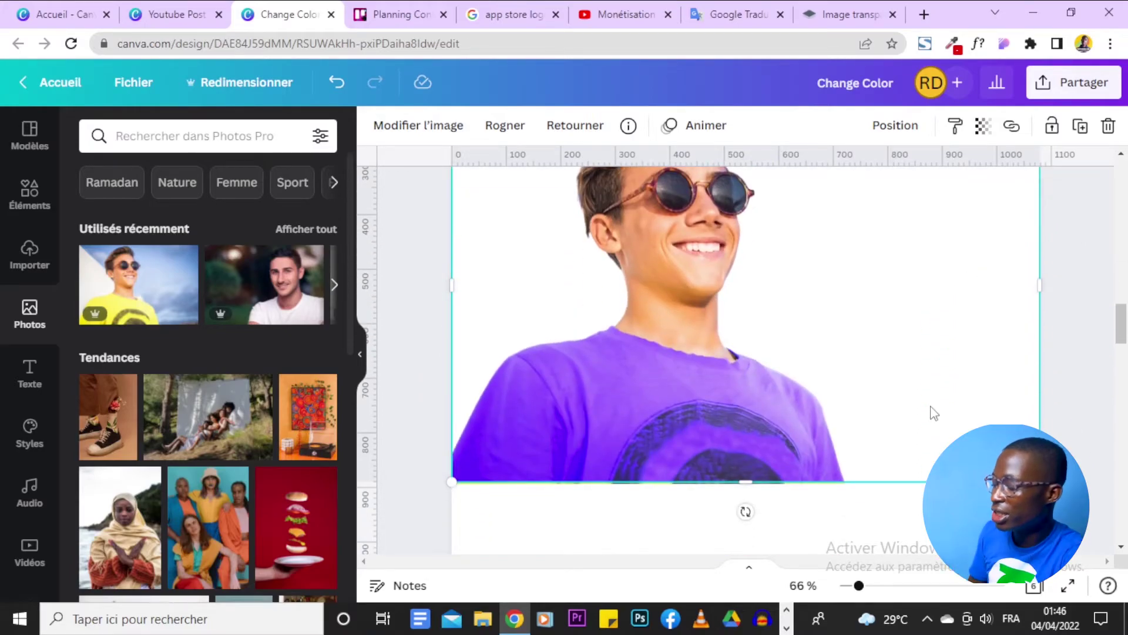
{"action": "scroll", "coordinate": [931, 406], "scroll_direction": "up", "scroll_amount": 1}
{"action": "scroll", "coordinate": [931, 406], "scroll_direction": "up", "scroll_amount": 5}
{"action": "scroll", "coordinate": [931, 406], "scroll_direction": "down", "scroll_amount": 3}
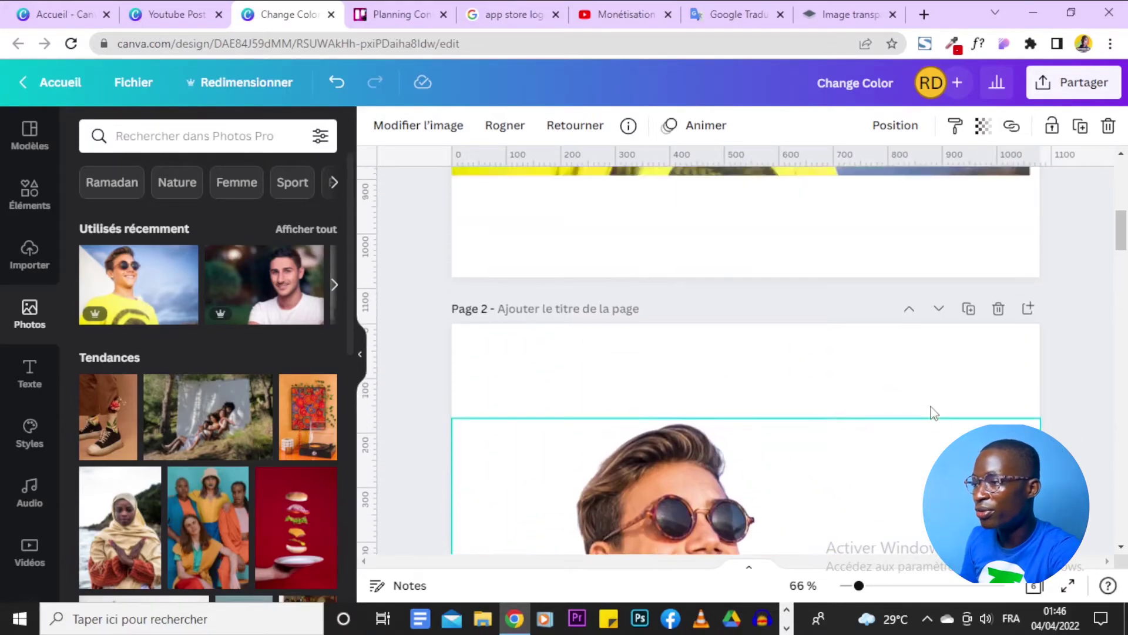
{"action": "scroll", "coordinate": [931, 406], "scroll_direction": "down", "scroll_amount": 3}
{"action": "scroll", "coordinate": [930, 406], "scroll_direction": "up", "scroll_amount": 1}
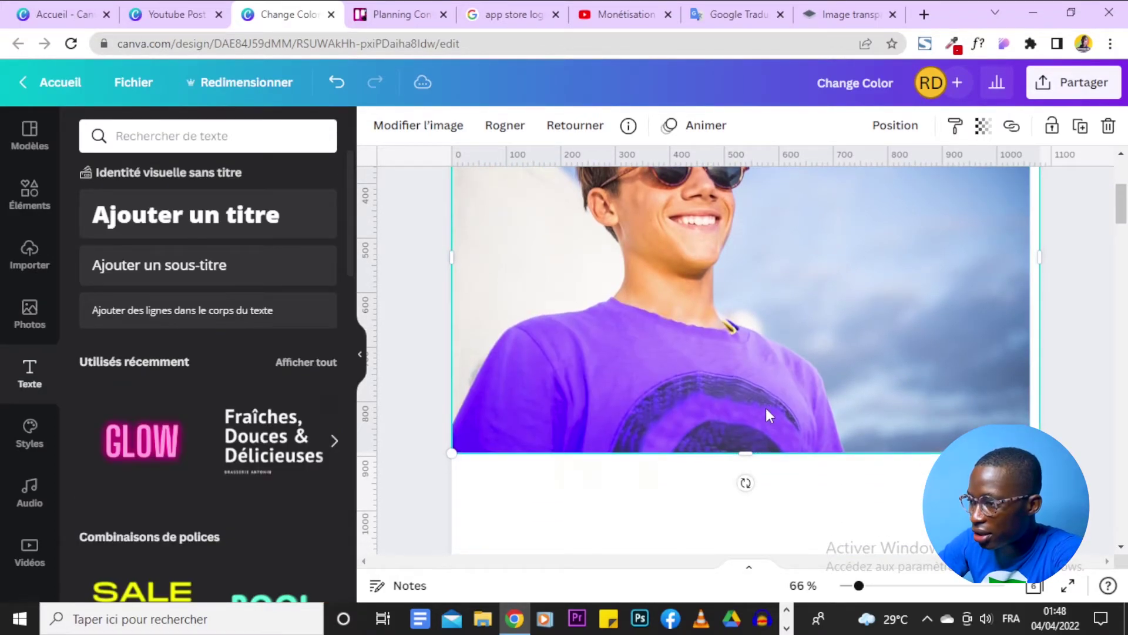
Step: Select the sky photo and purple overlay together, then shrink and reposition them inside the page
{"action": "left_click", "coordinate": [1101, 379]}
{"action": "scroll", "coordinate": [1100, 378], "scroll_direction": "up", "scroll_amount": 3}
{"action": "left_click_drag", "start_coordinate": [397, 271], "coordinate": [872, 495]}
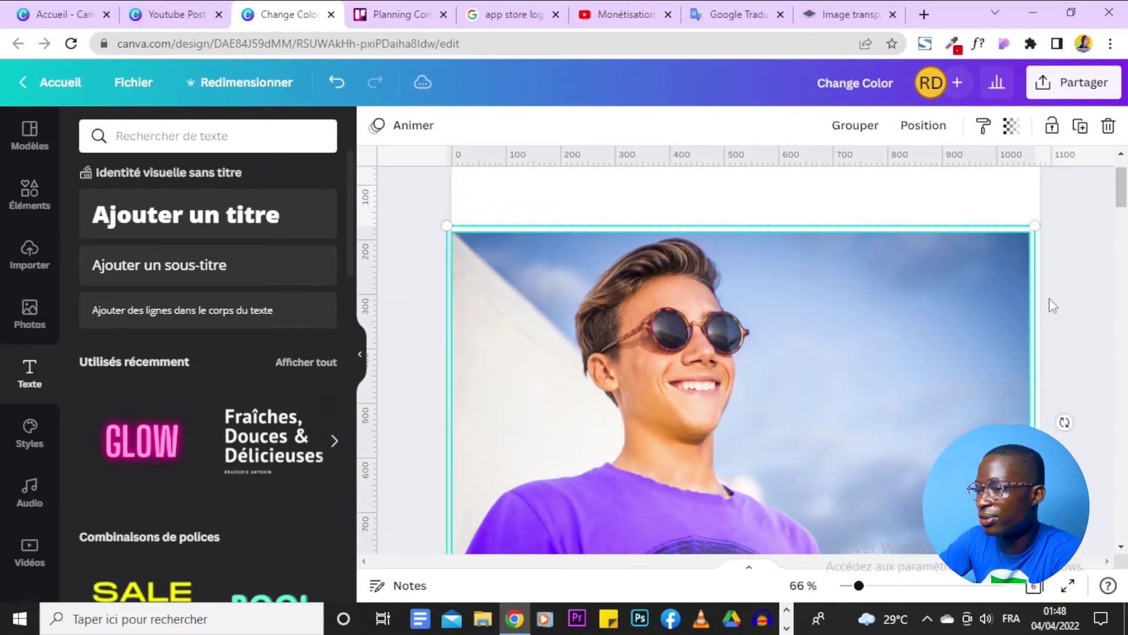
{"action": "left_click_drag", "start_coordinate": [1044, 226], "coordinate": [921, 297]}
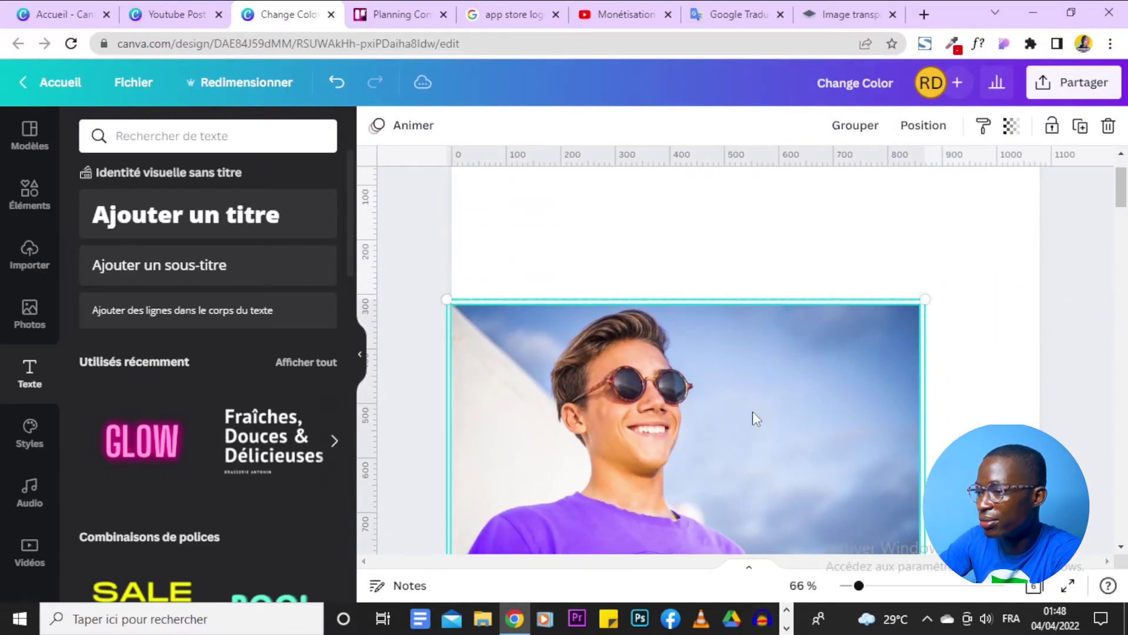
{"action": "left_click_drag", "start_coordinate": [757, 414], "coordinate": [827, 334]}
{"action": "scroll", "coordinate": [827, 333], "scroll_direction": "down", "scroll_amount": 10}
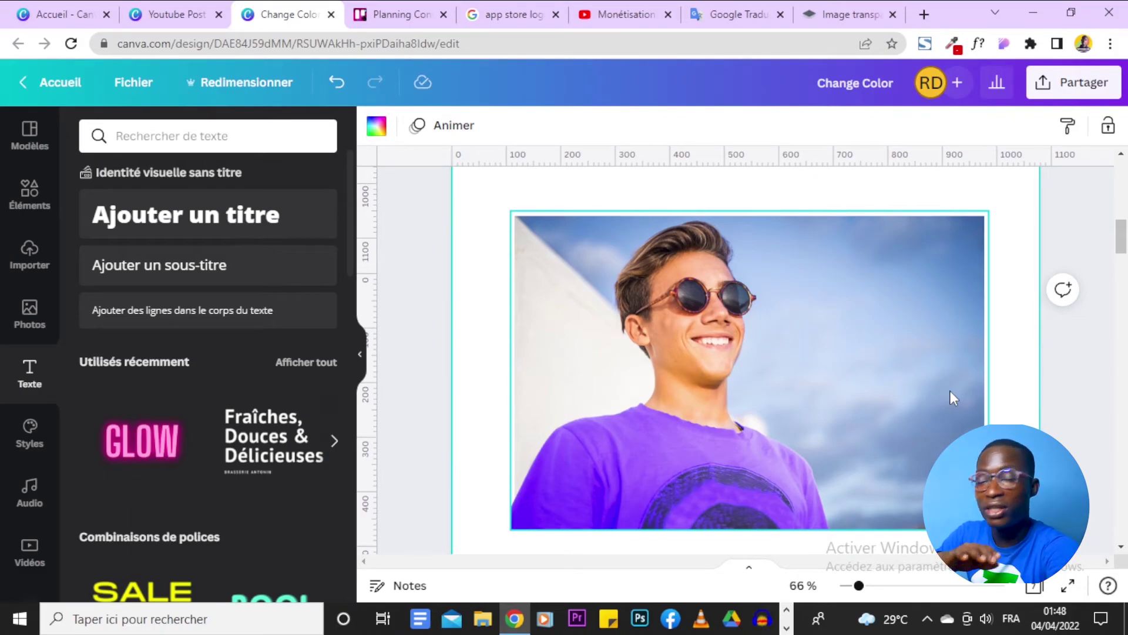
{"action": "scroll", "coordinate": [798, 335], "scroll_direction": "up", "scroll_amount": 2}
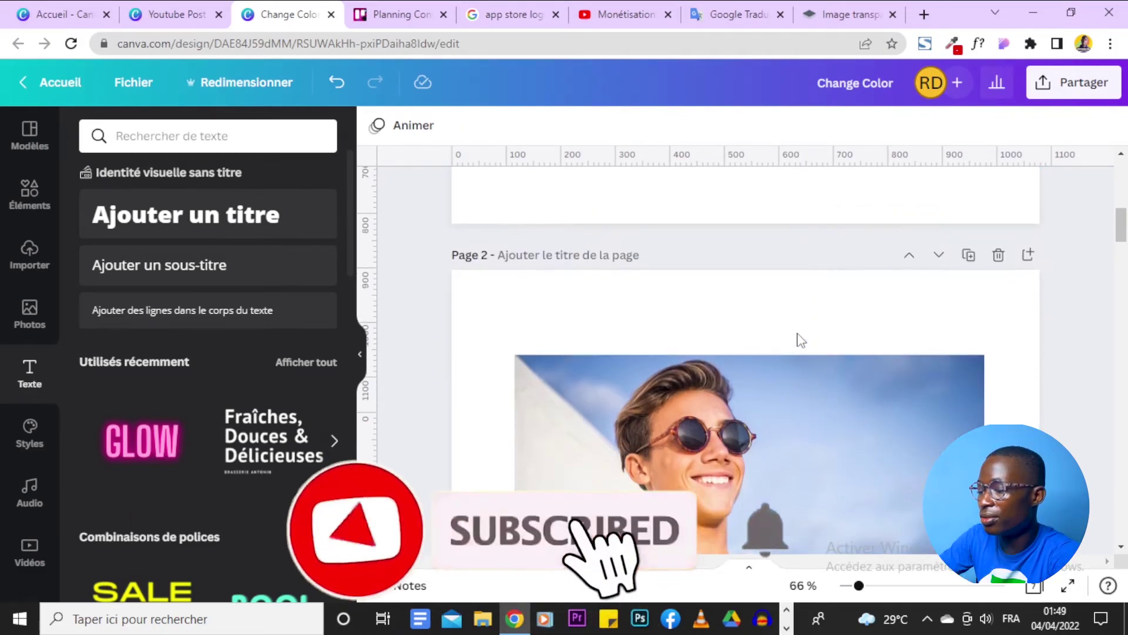
{"action": "scroll", "coordinate": [800, 339], "scroll_direction": "down", "scroll_amount": 3}
{"action": "scroll", "coordinate": [855, 352], "scroll_direction": "down", "scroll_amount": 5}
{"action": "scroll", "coordinate": [855, 354], "scroll_direction": "down", "scroll_amount": 4}
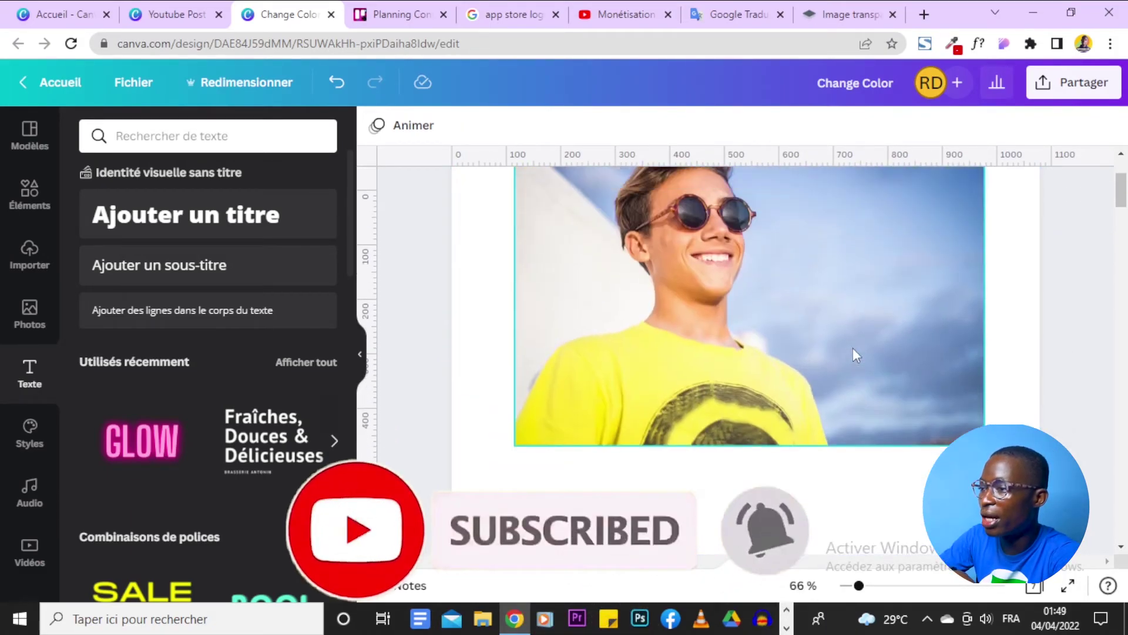